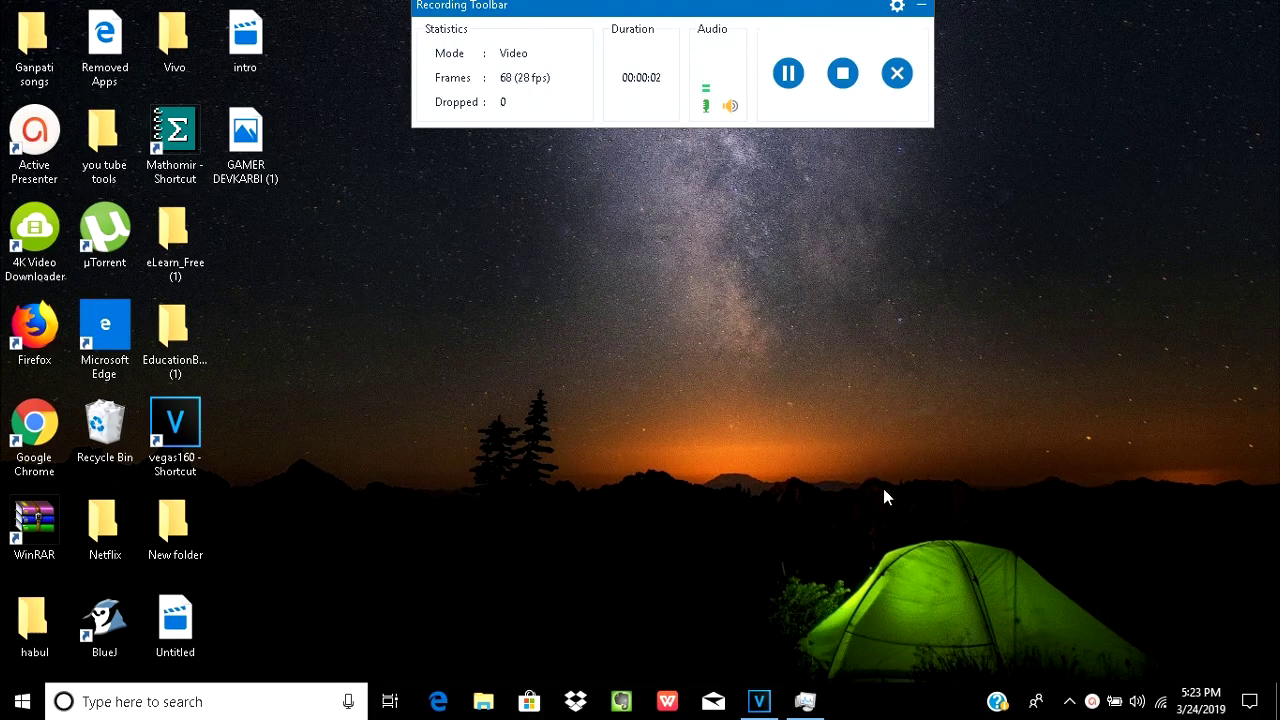
- Open Microsoft Edge, search the web for renderforest and open the official Renderforest site
click(443, 698)
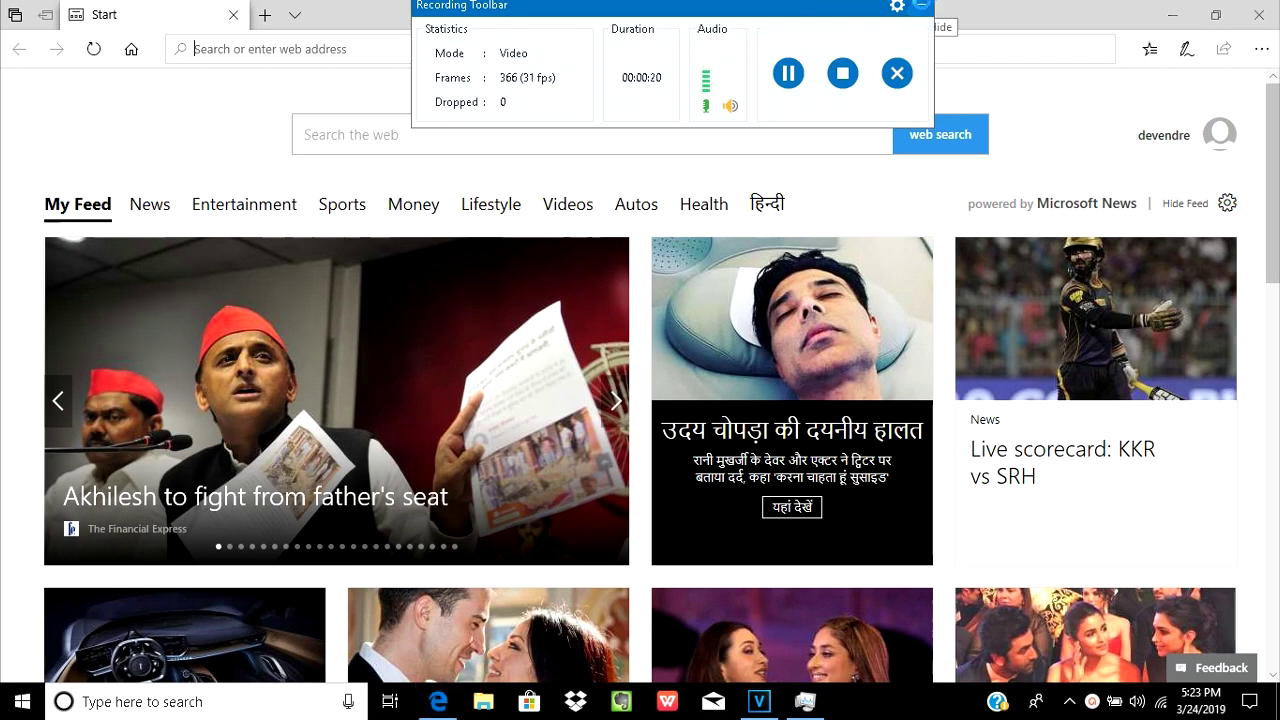
click(569, 132)
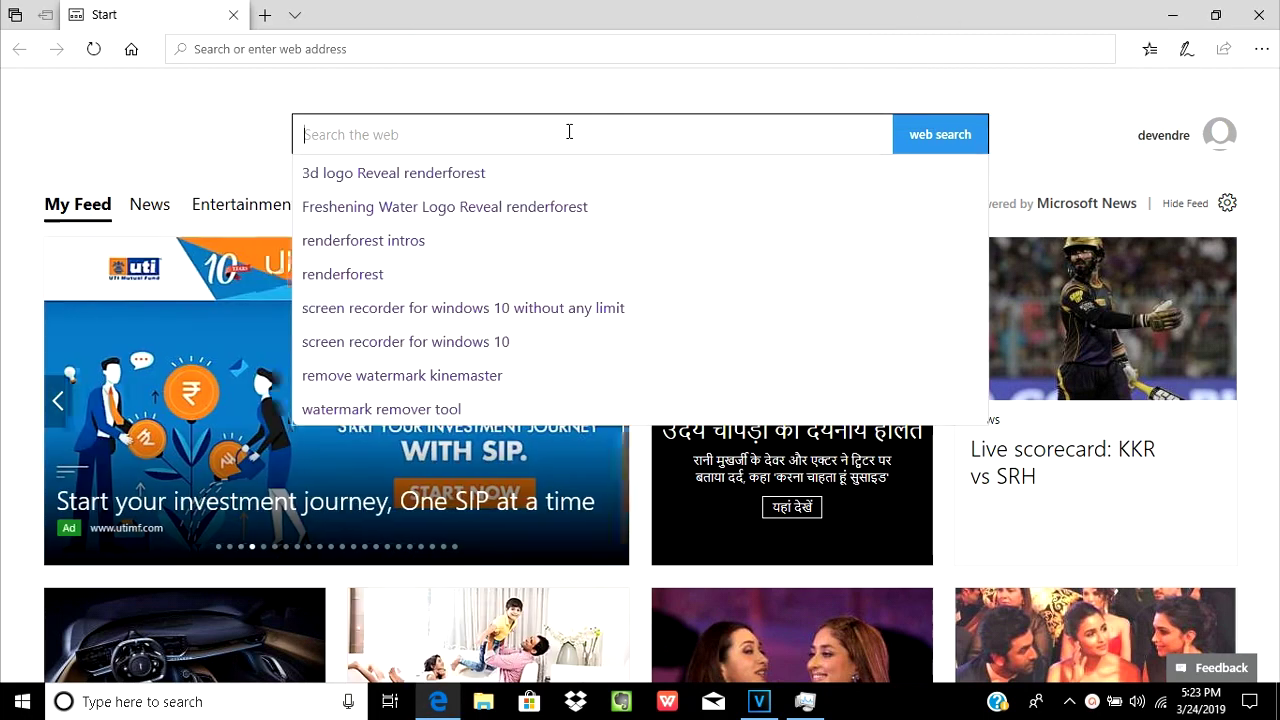
text(render)
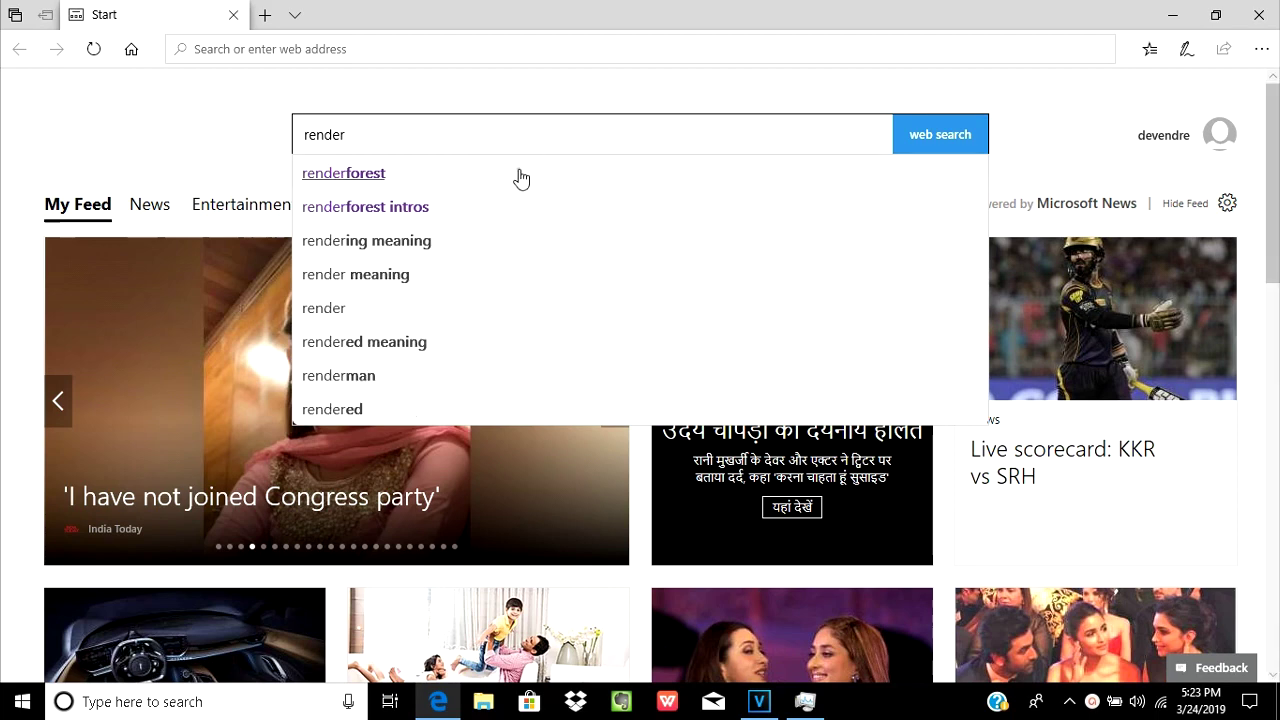
click(521, 175)
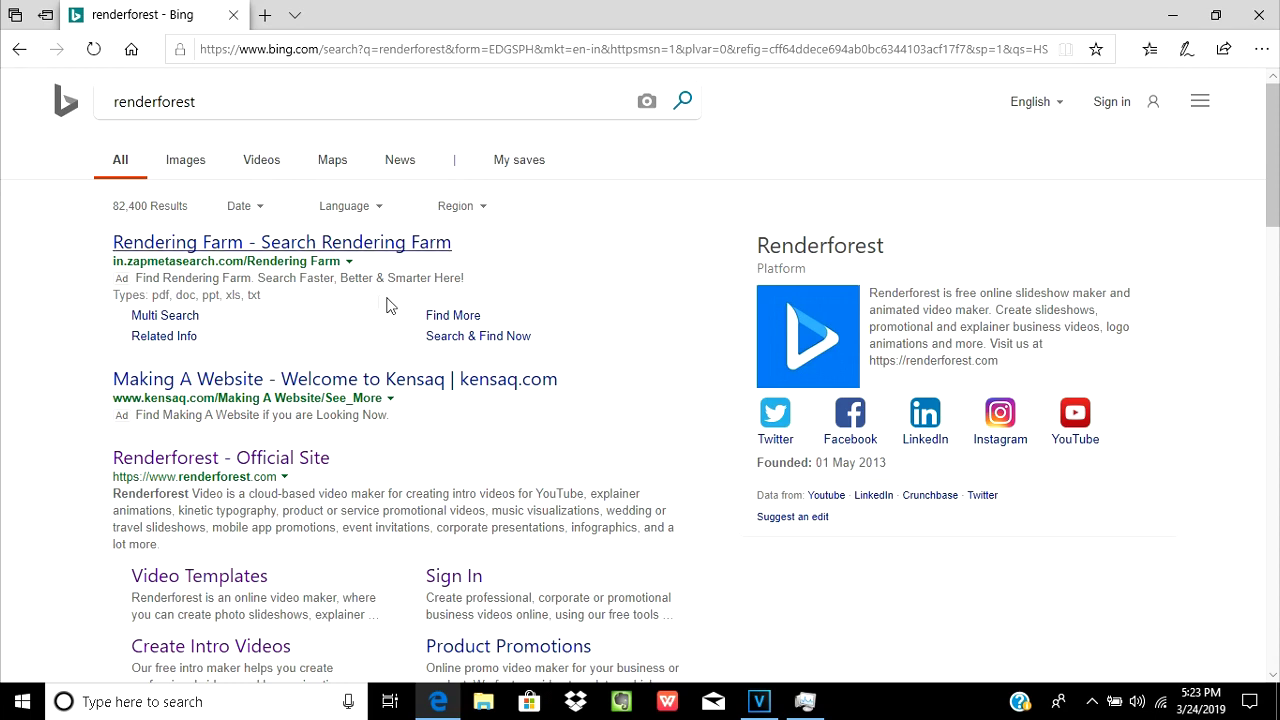
click(241, 466)
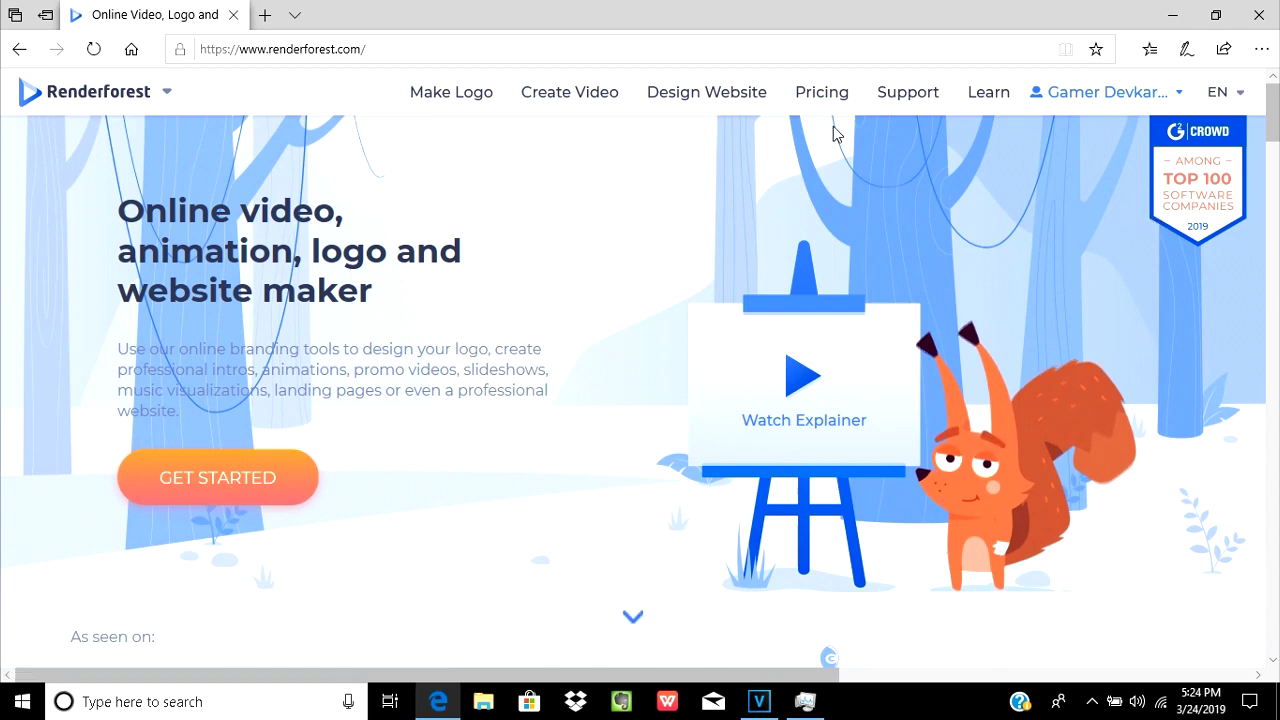
- Find the Crystal Diamonds Opener among the 3D logo reveal video templates and create a project from it
click(620, 93)
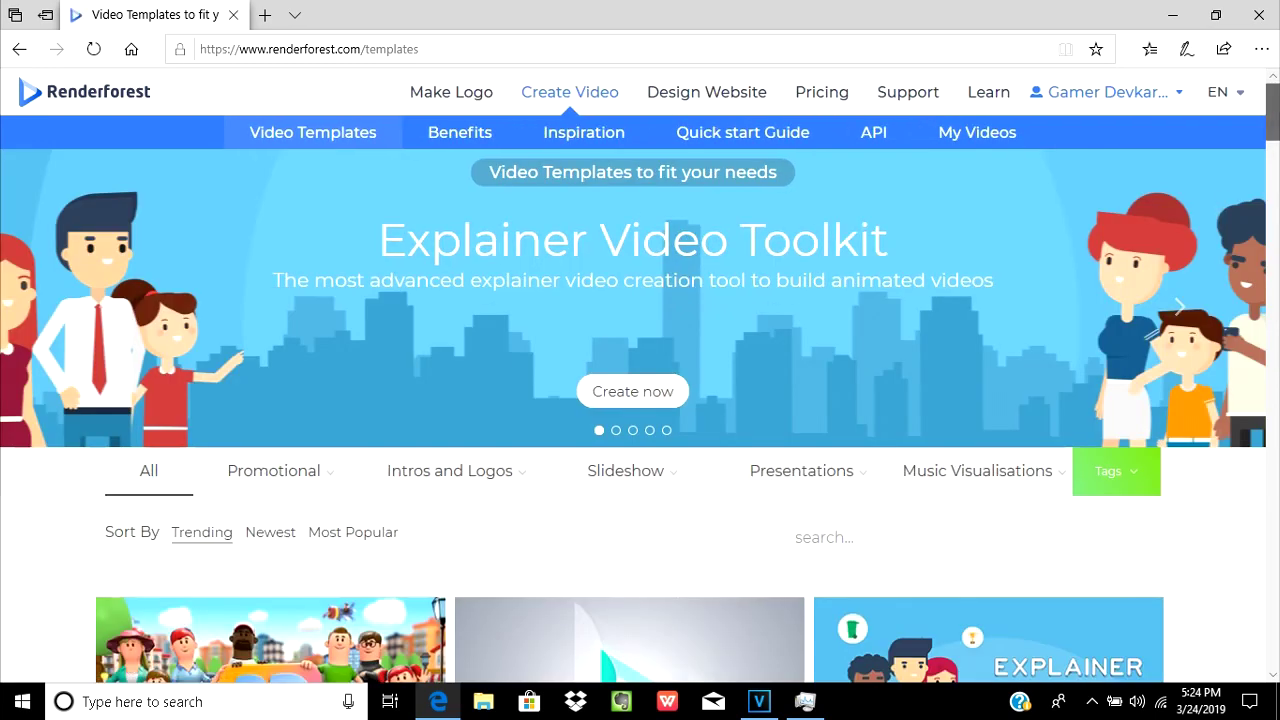
scroll(1271, 218, down, 10)
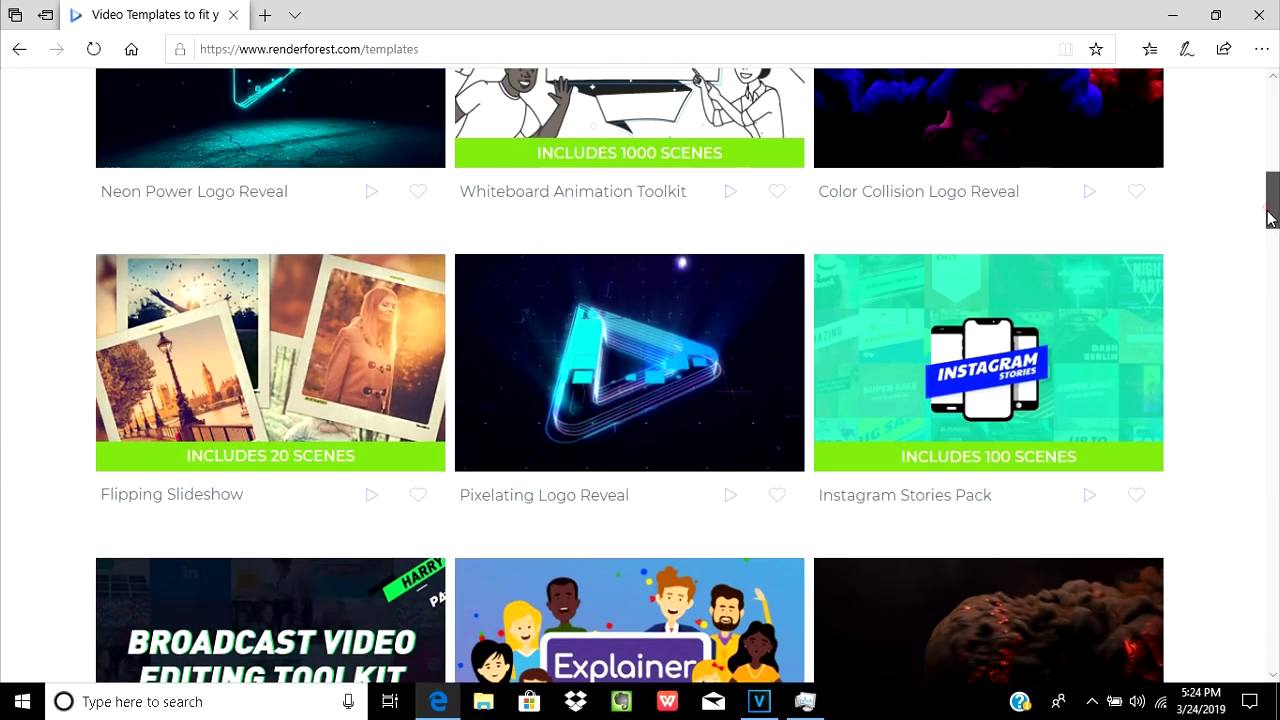
drag(1271, 218, 1266, 263)
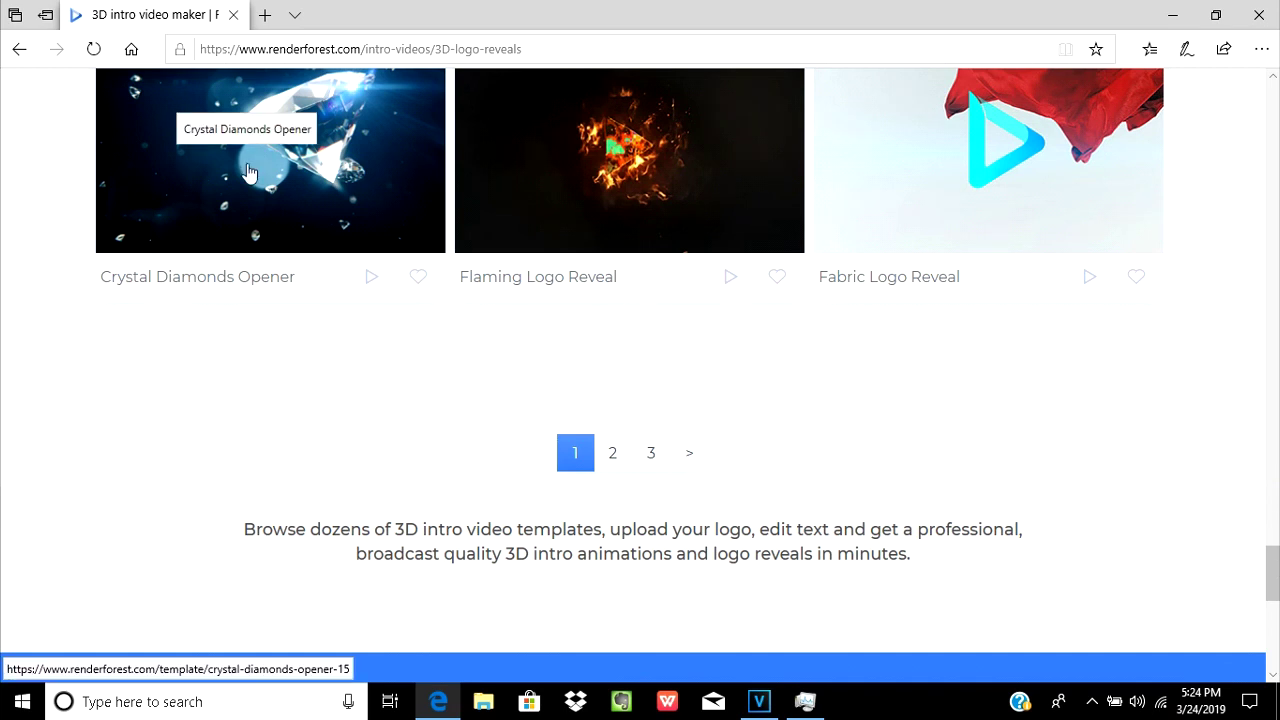
click(312, 146)
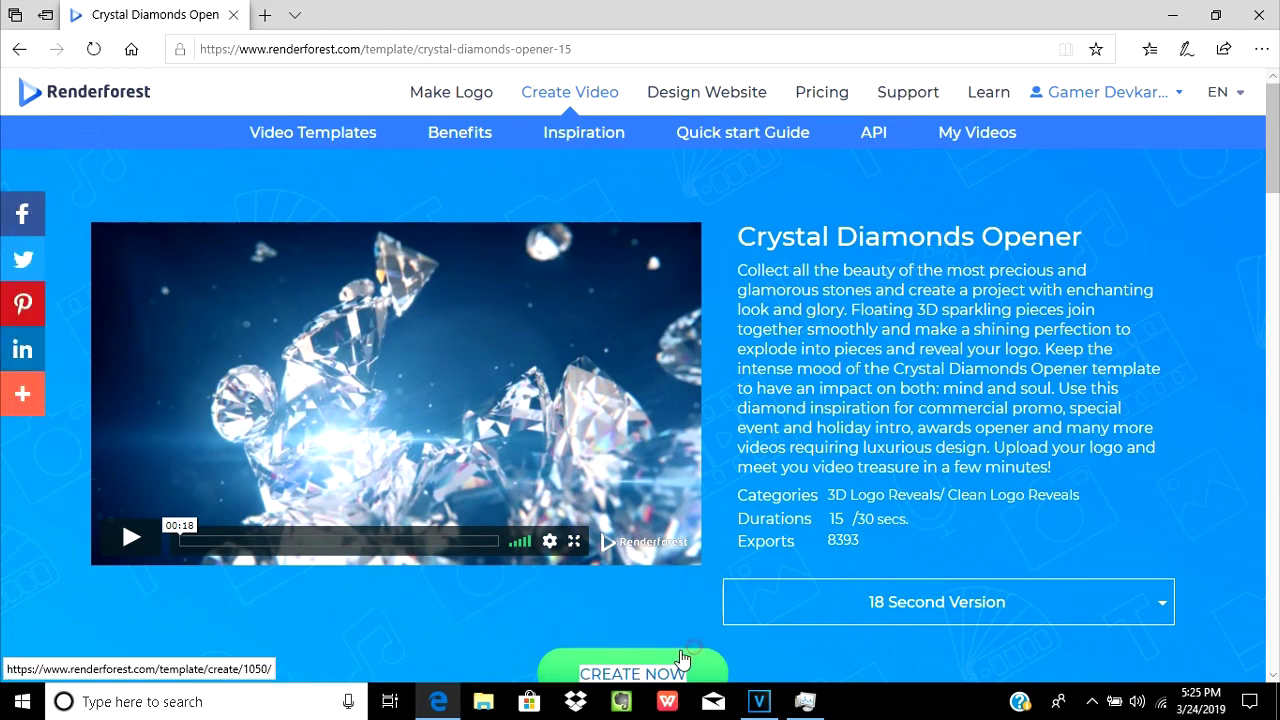
click(680, 660)
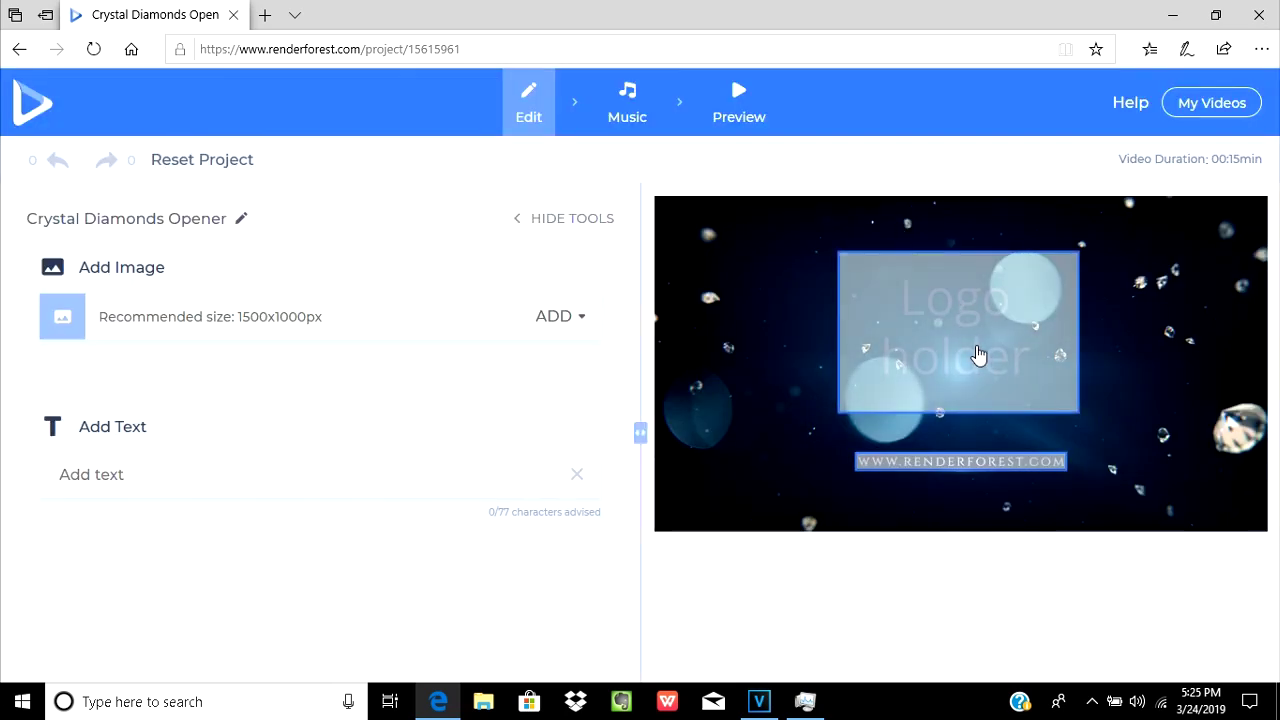
click(903, 396)
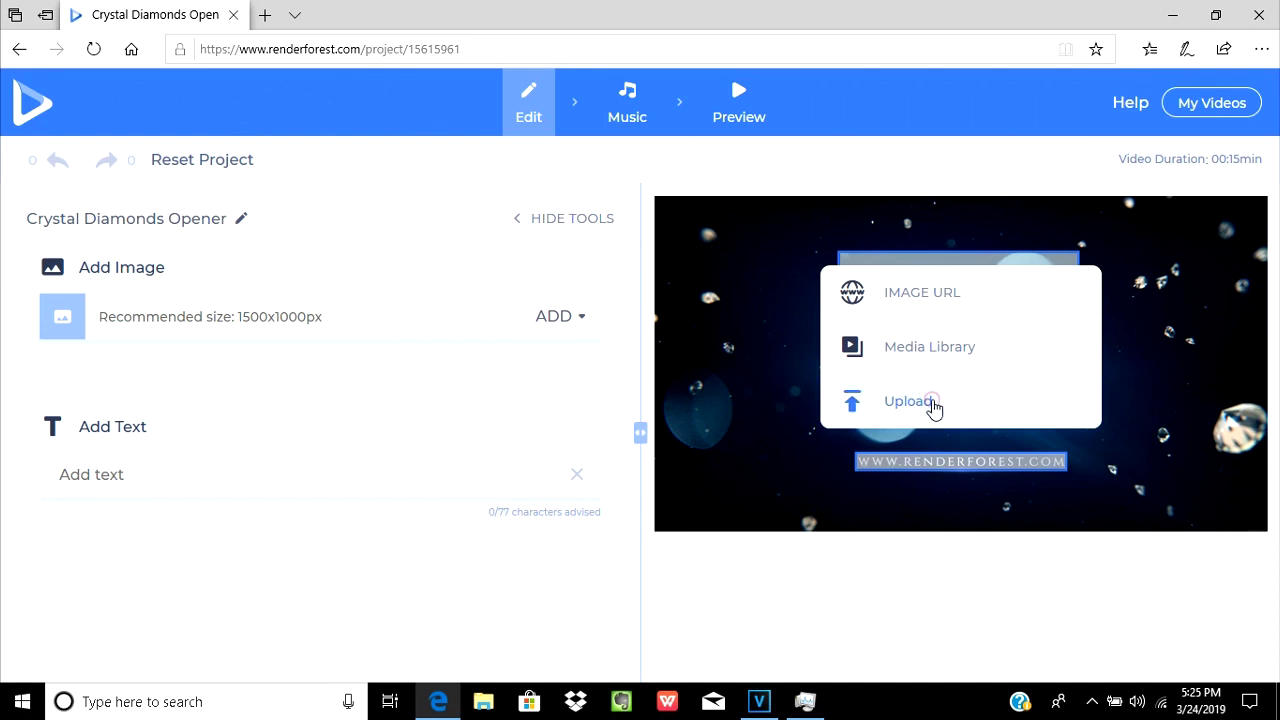
click(931, 402)
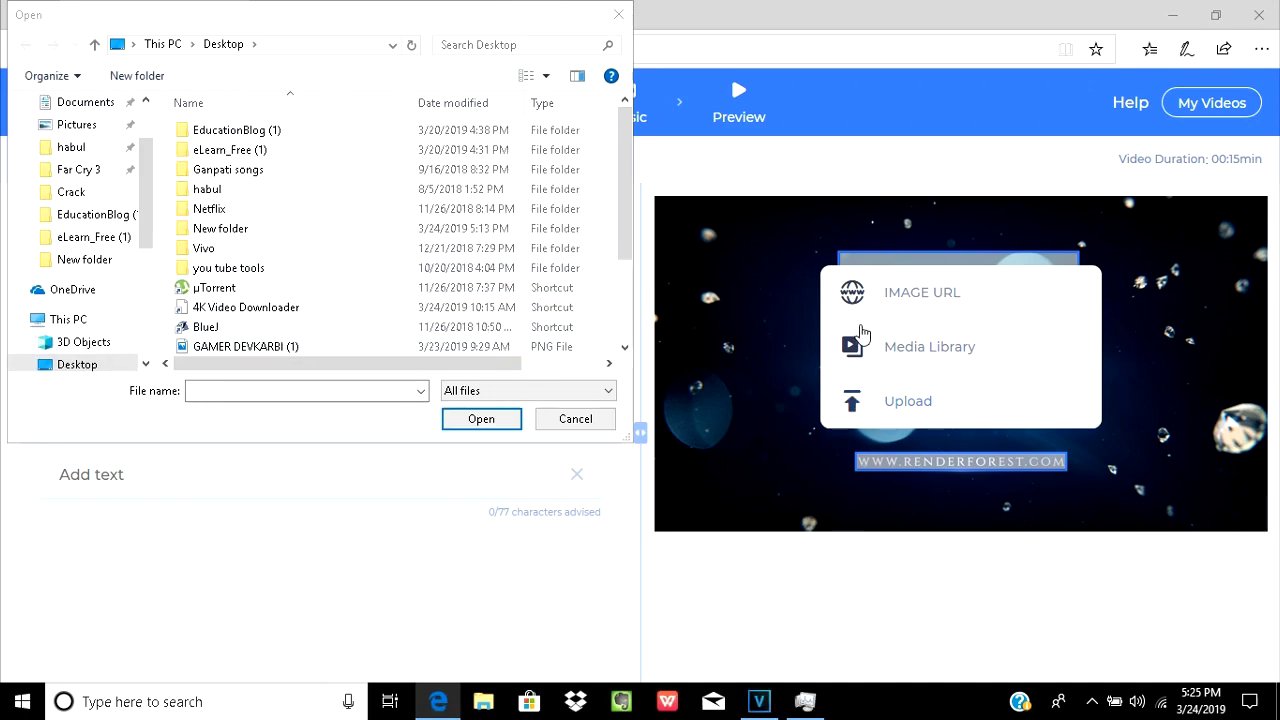
click(948, 450)
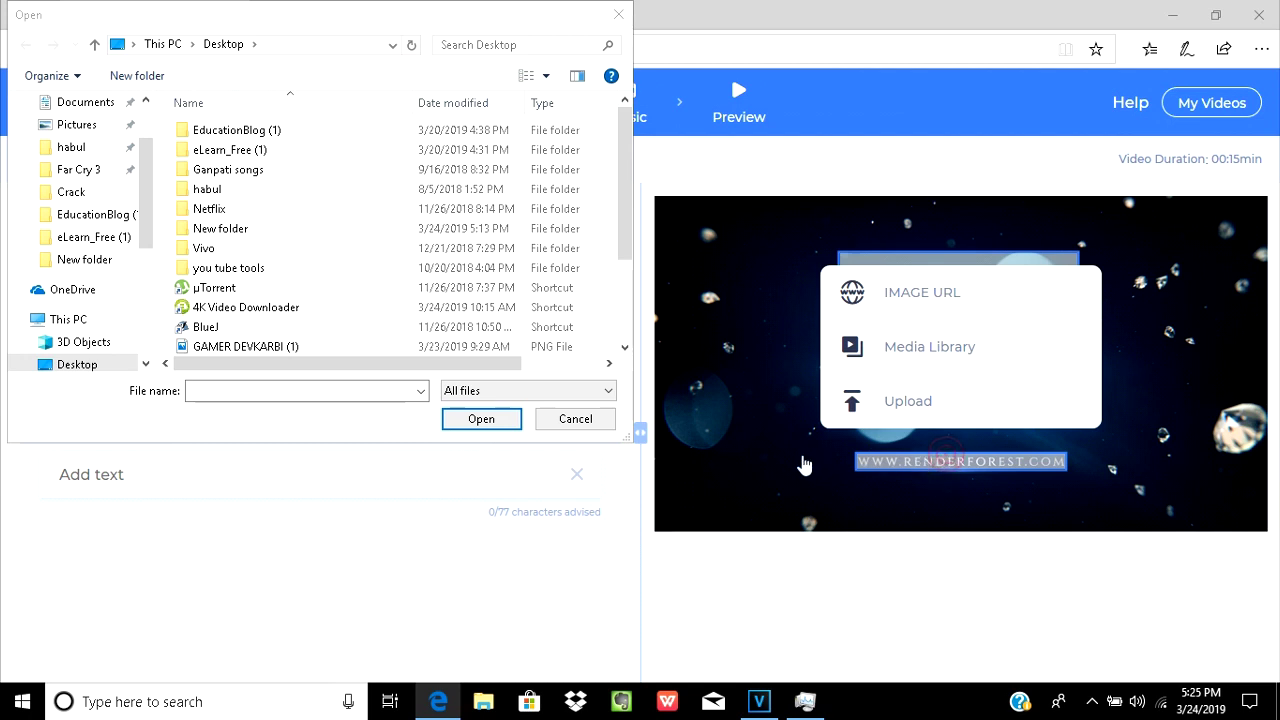
click(770, 448)
click(858, 628)
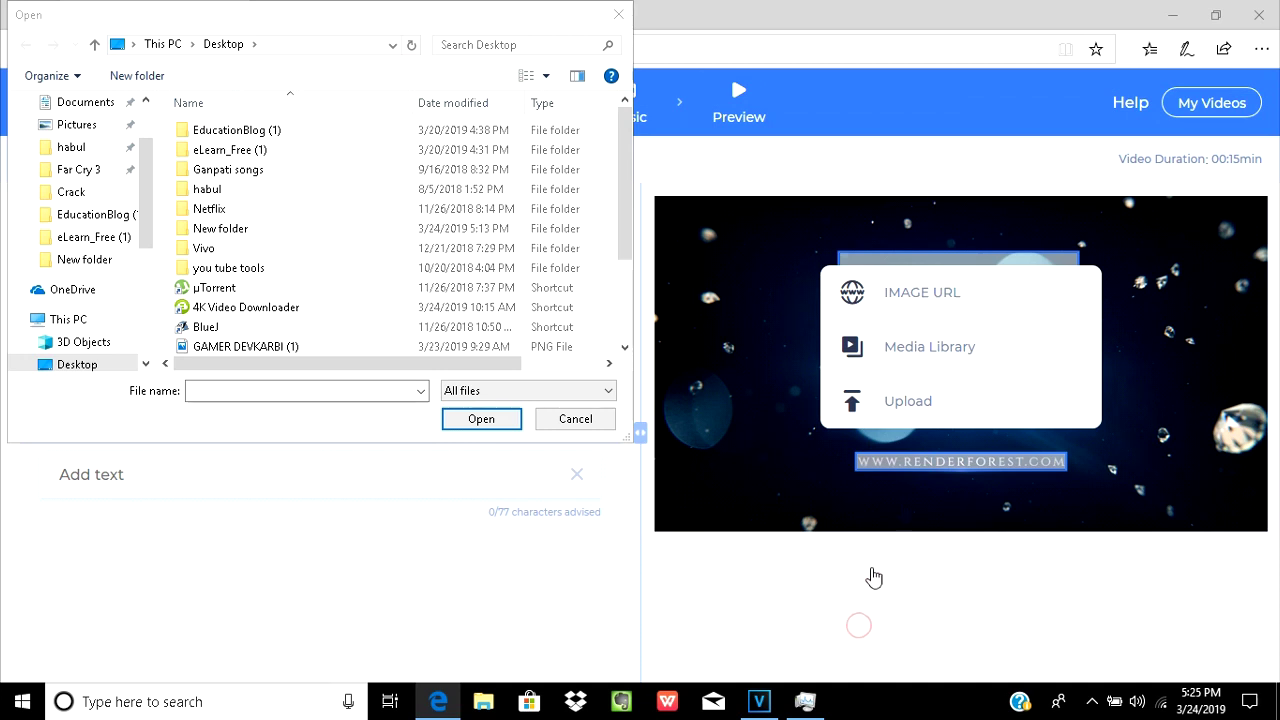
click(618, 15)
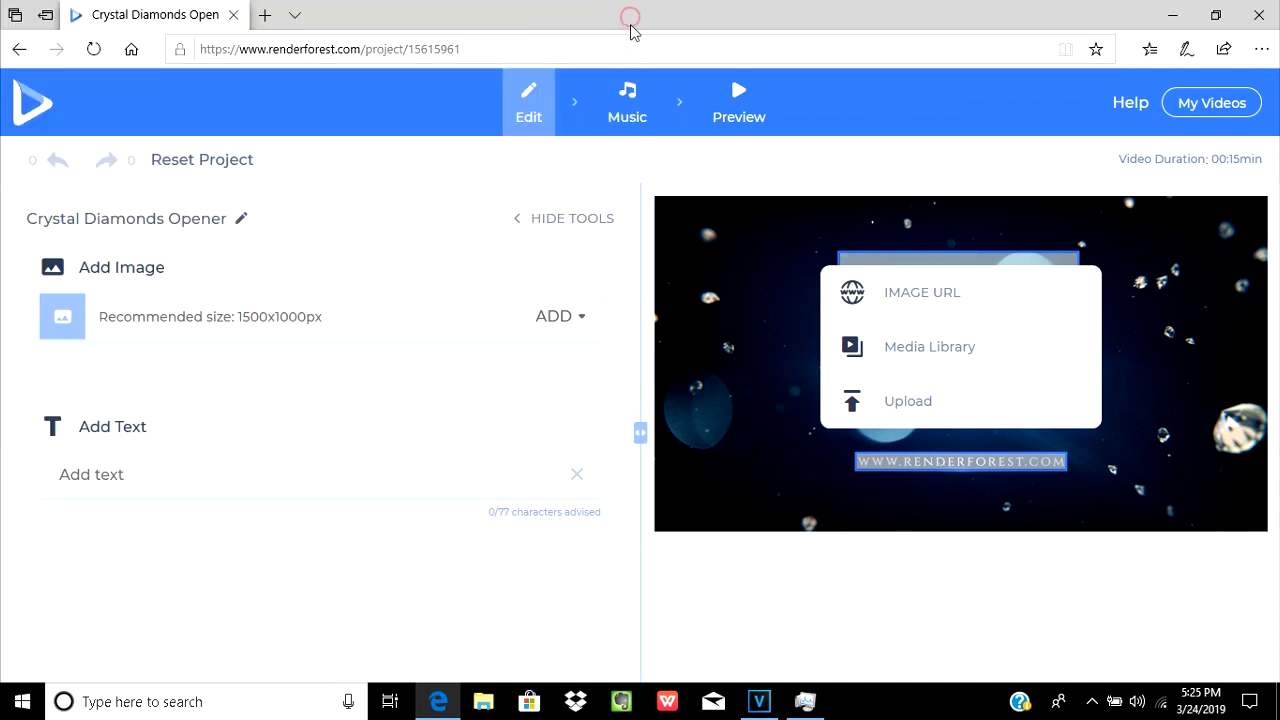
click(752, 618)
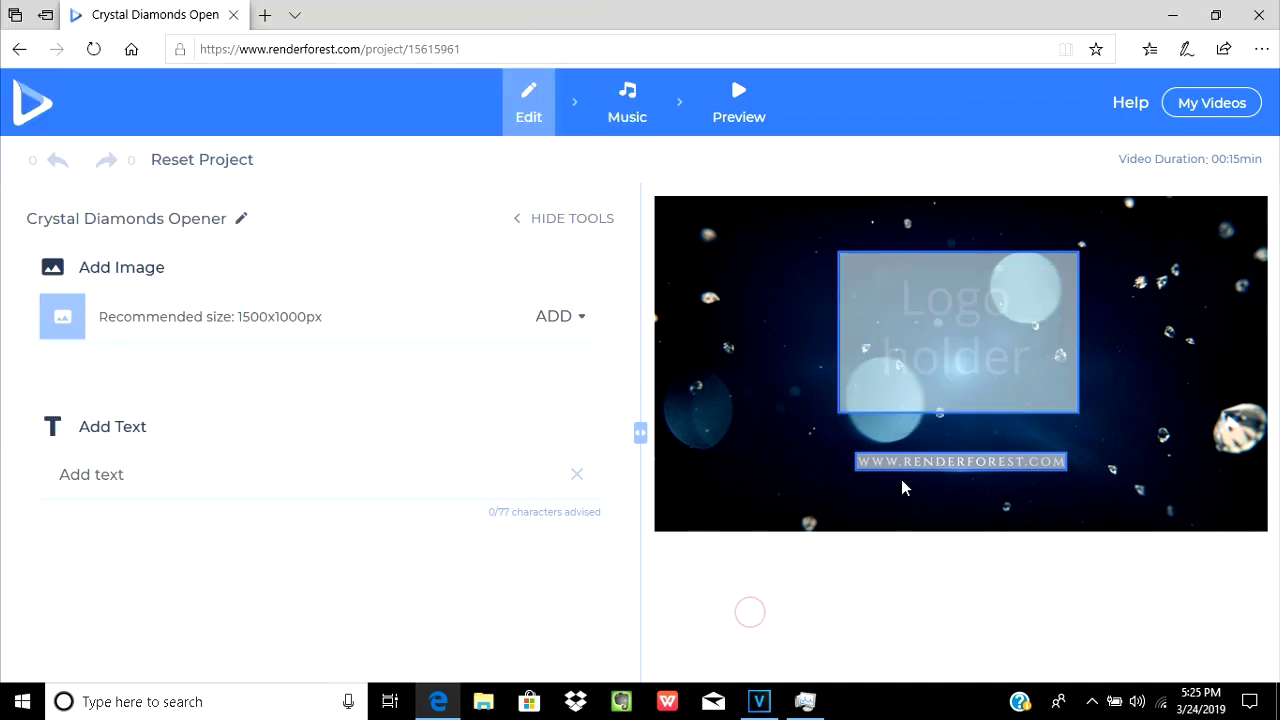
click(927, 472)
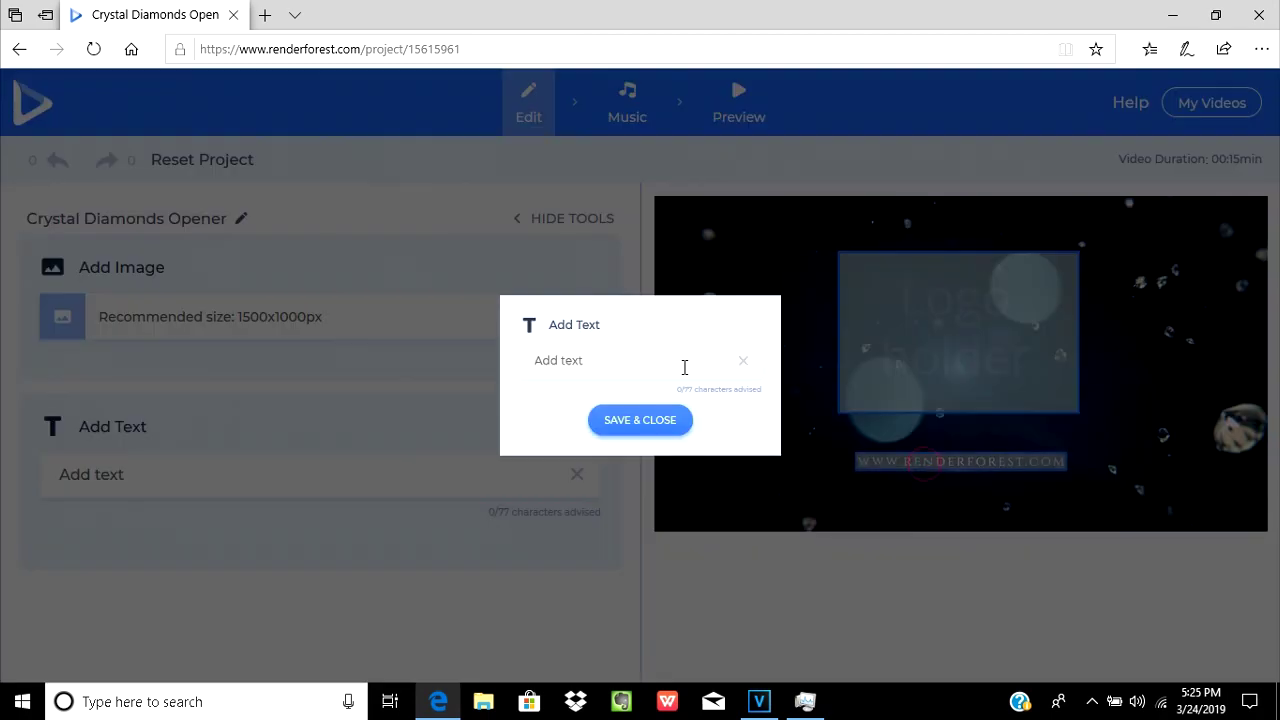
click(672, 364)
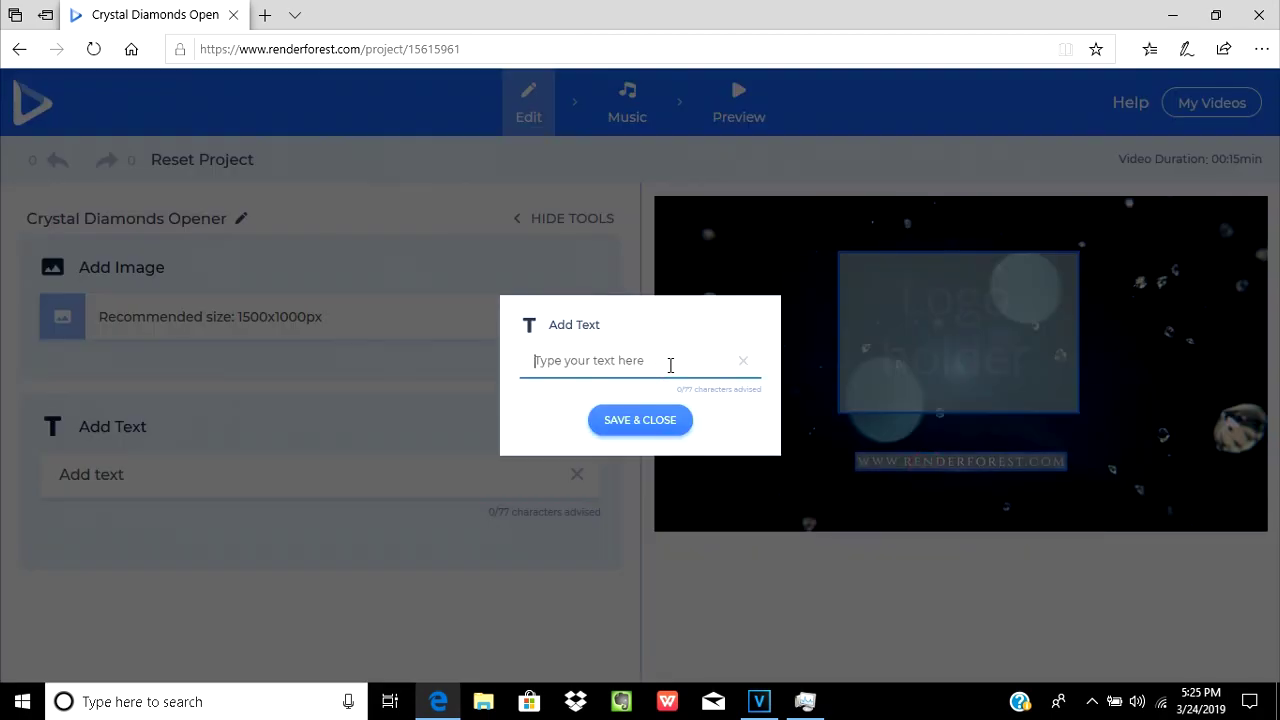
click(827, 578)
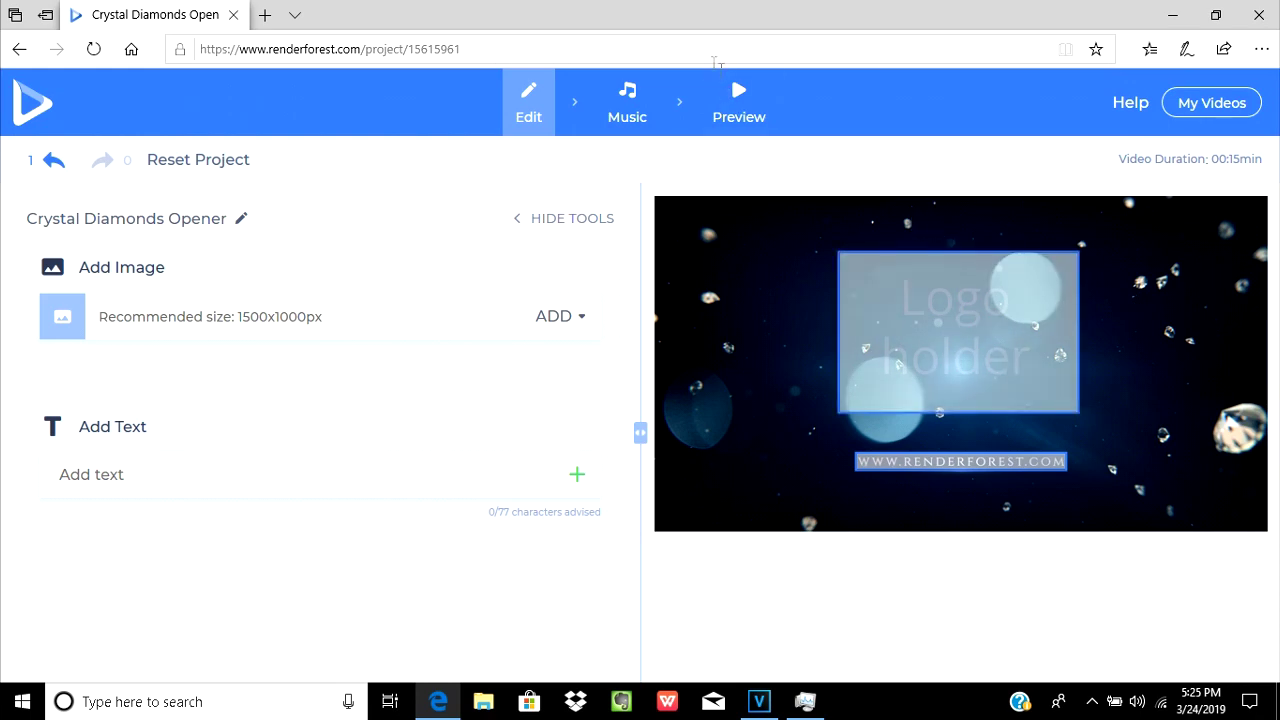
- Keep the default music and generate a free preview of the Crystal Diamonds Opener project
click(648, 97)
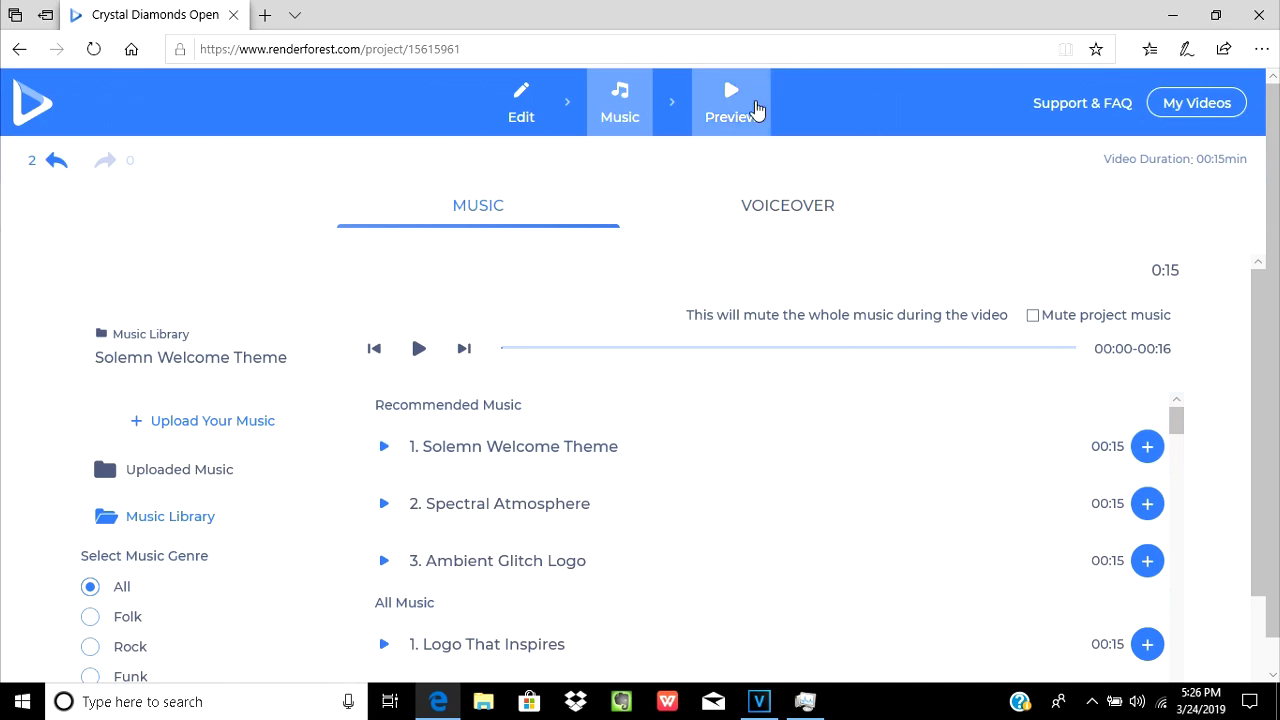
click(752, 105)
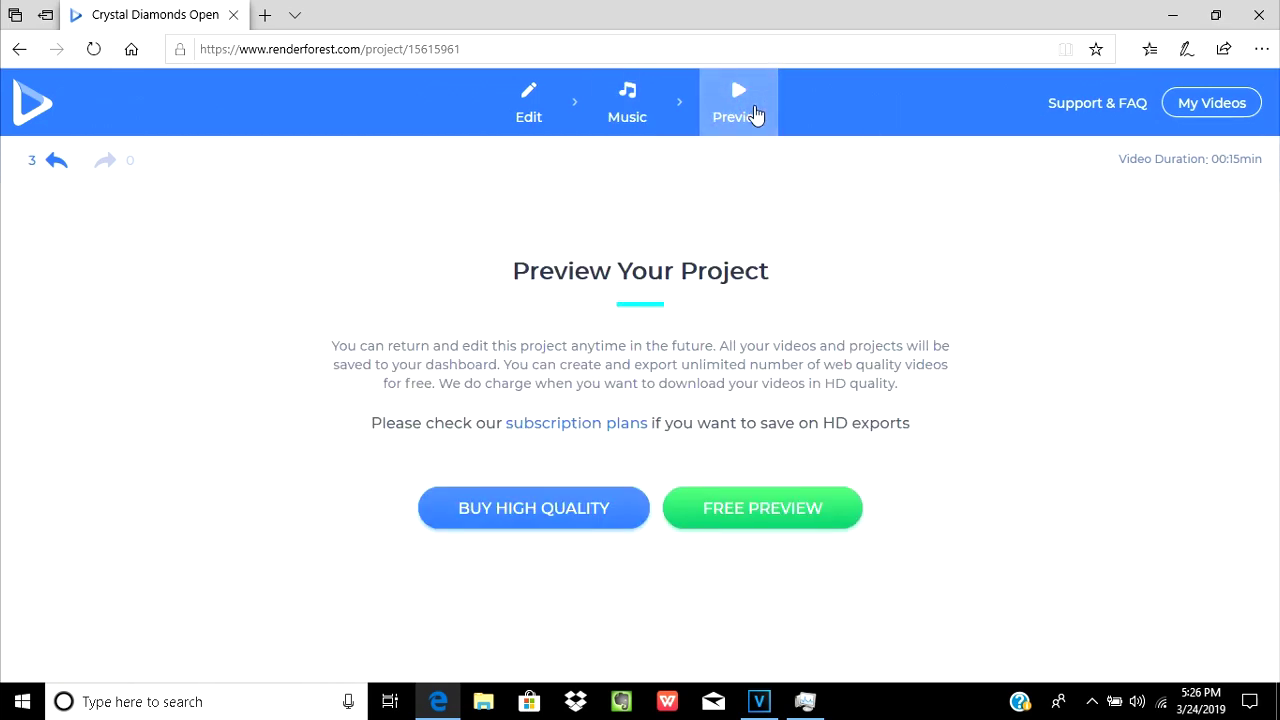
click(800, 514)
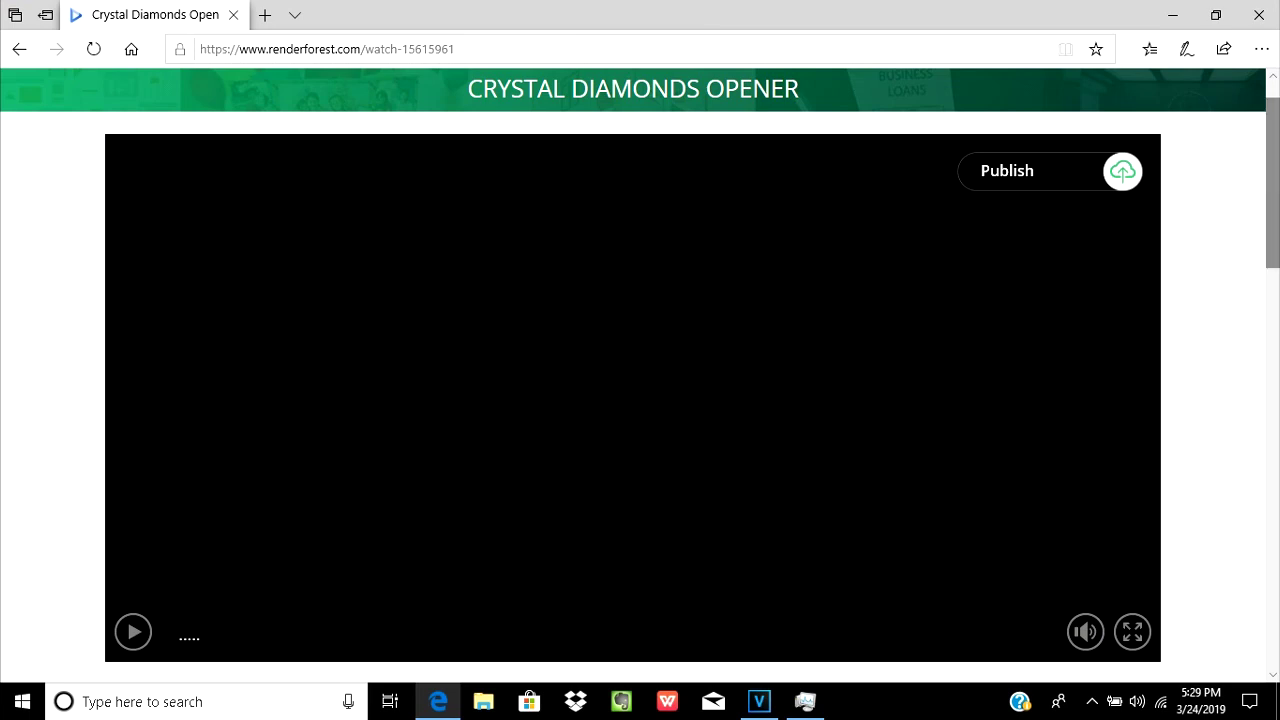
- Request the download of the rendered free Crystal Diamonds Opener video, output_free.mp4
scroll(1259, 226, down, 1)
scroll(1259, 226, up, 2)
mouse_move(1110, 270)
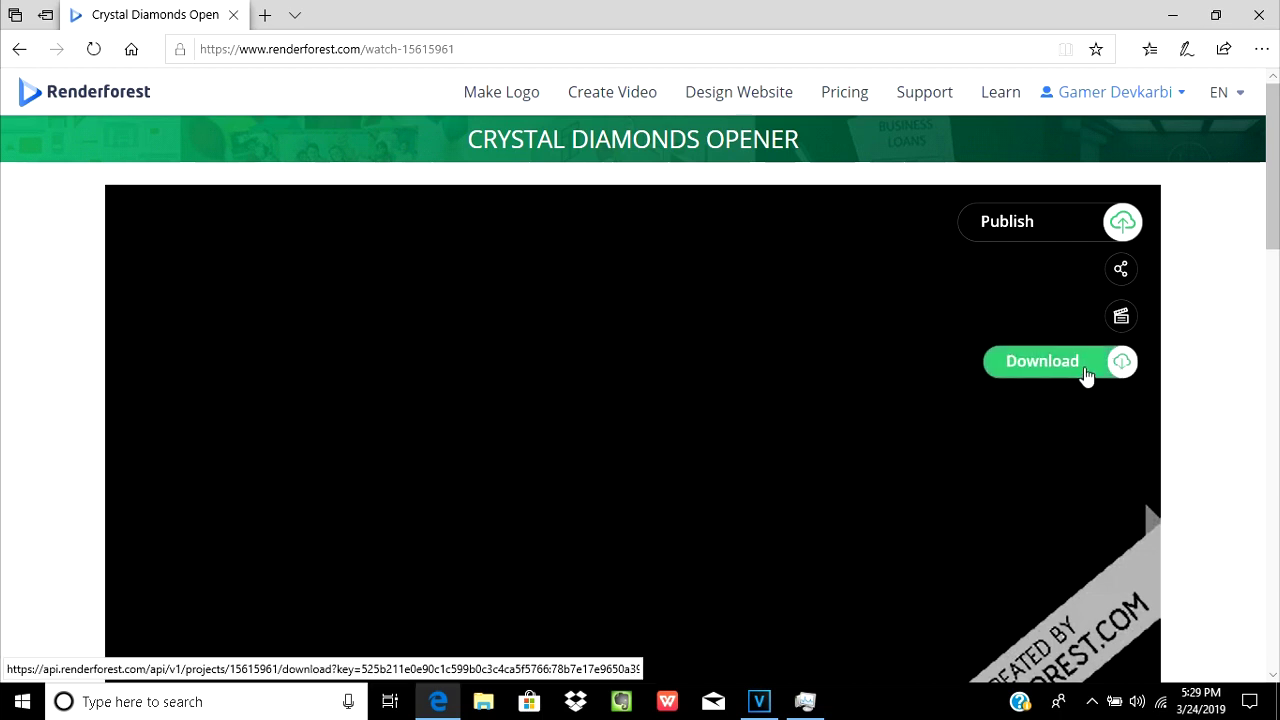
scroll(1277, 200, down, 1)
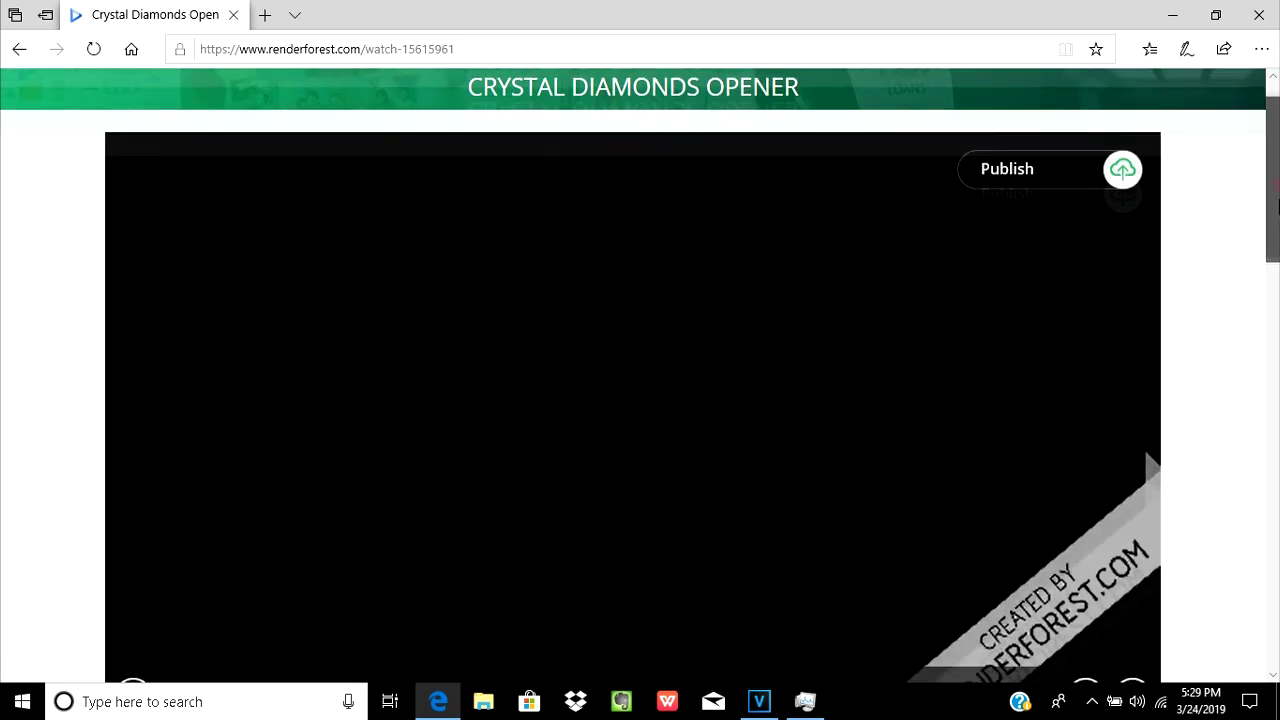
mouse_move(1080, 297)
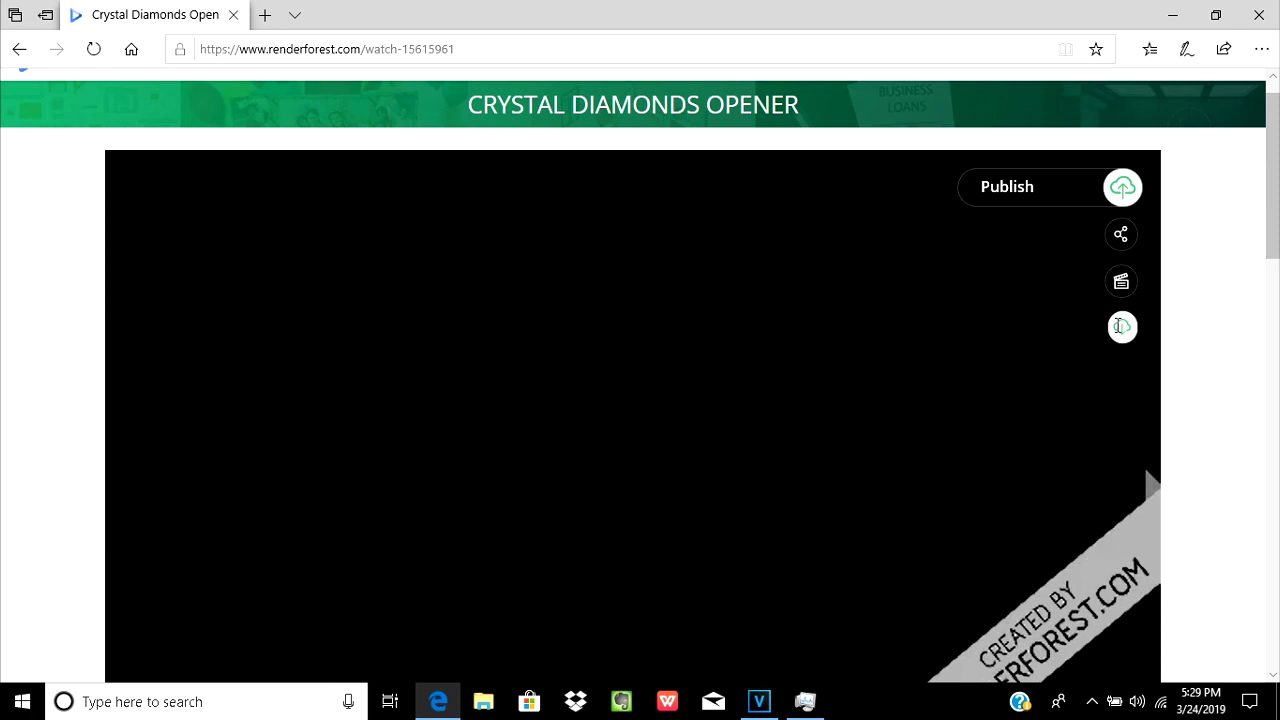
click(1090, 335)
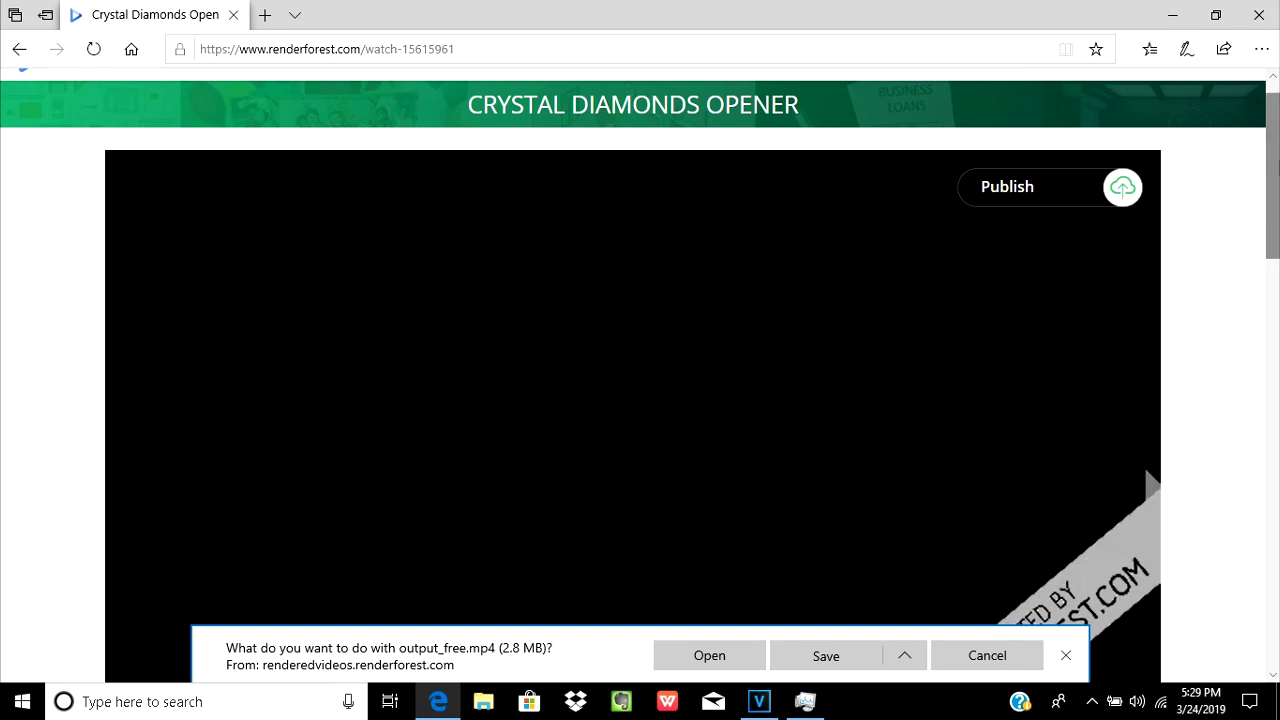
scroll(1278, 168, down, 1)
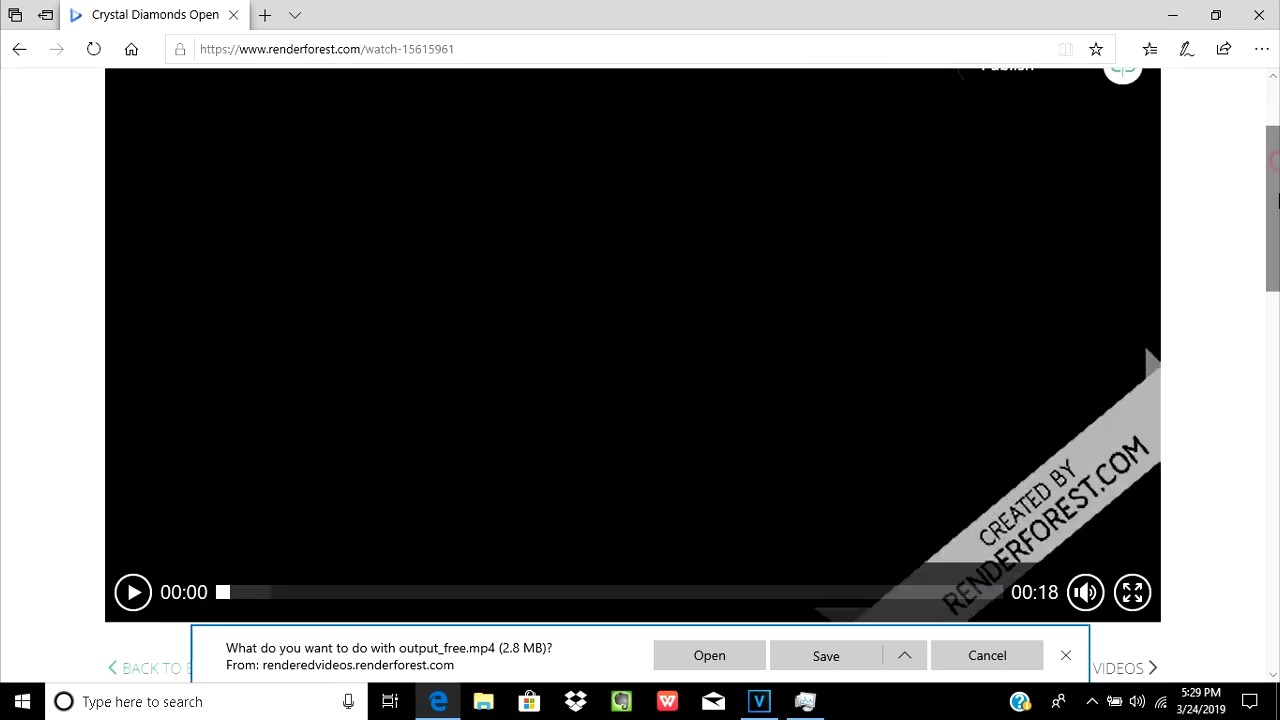
- In a new tab, search YouTube for "3d diamond logo reveal renderforest" and open the Crystal Diamonds Logo Reveal video
click(266, 14)
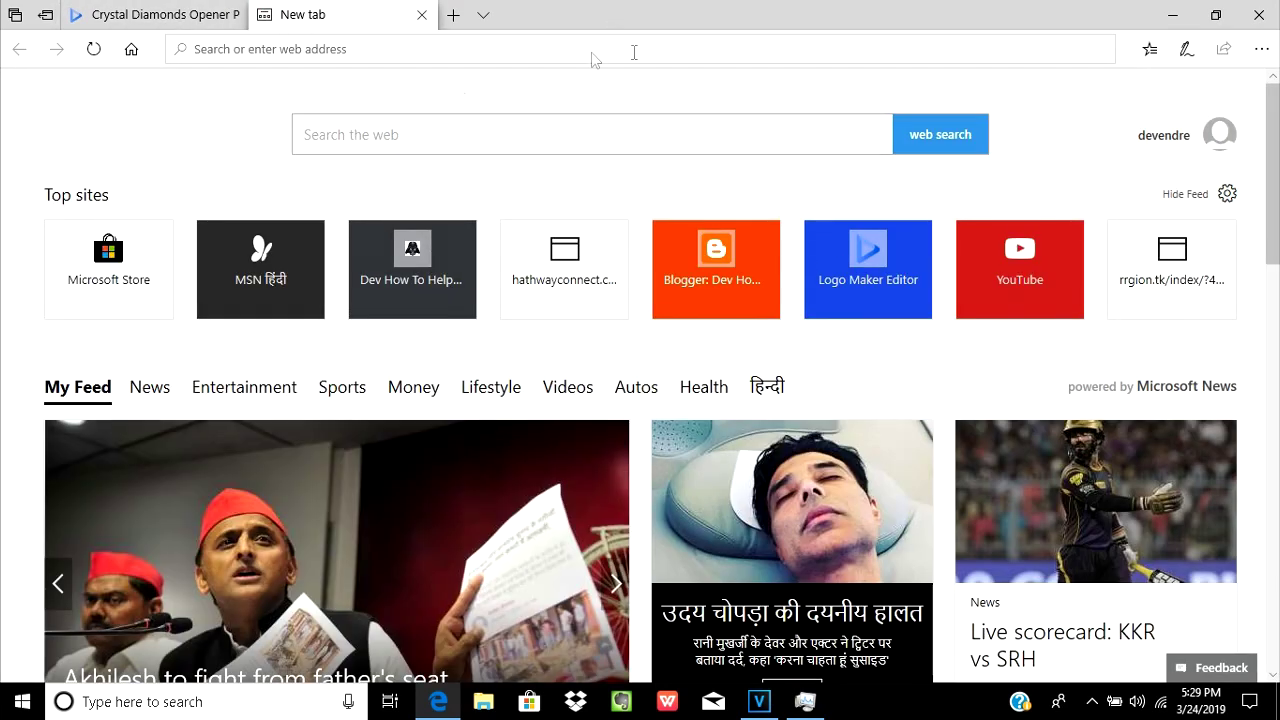
click(1050, 277)
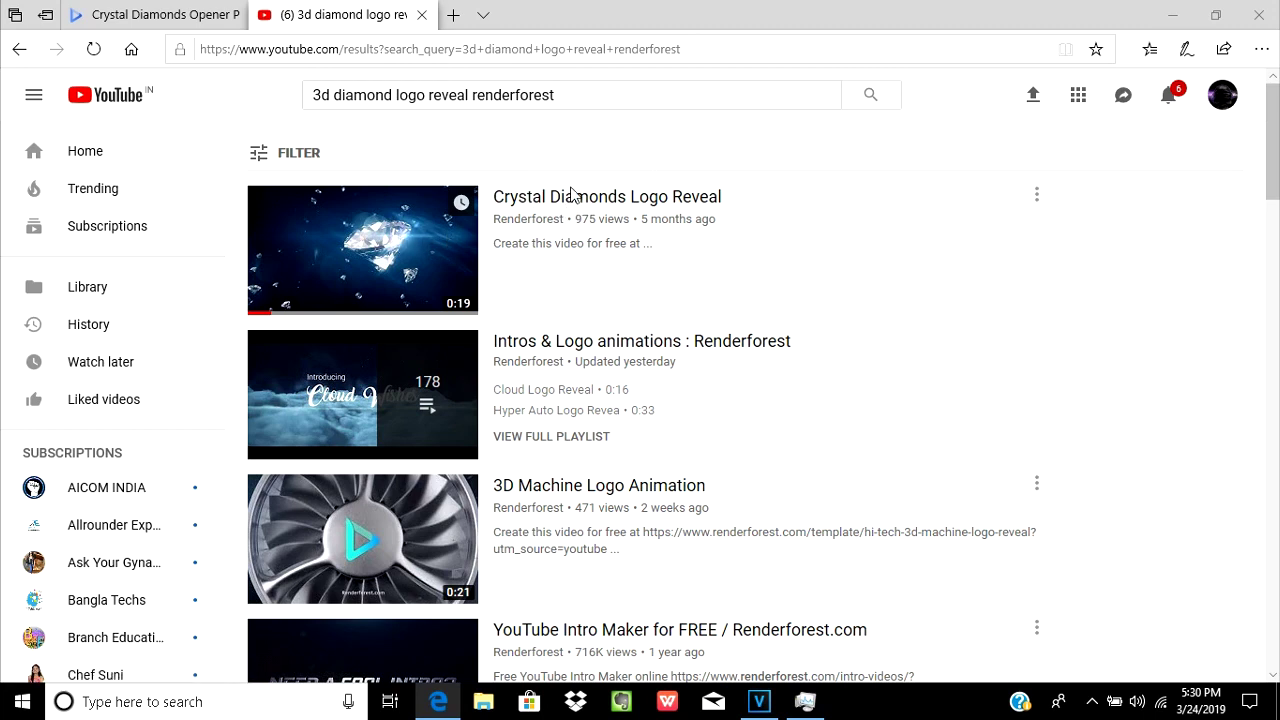
click(574, 195)
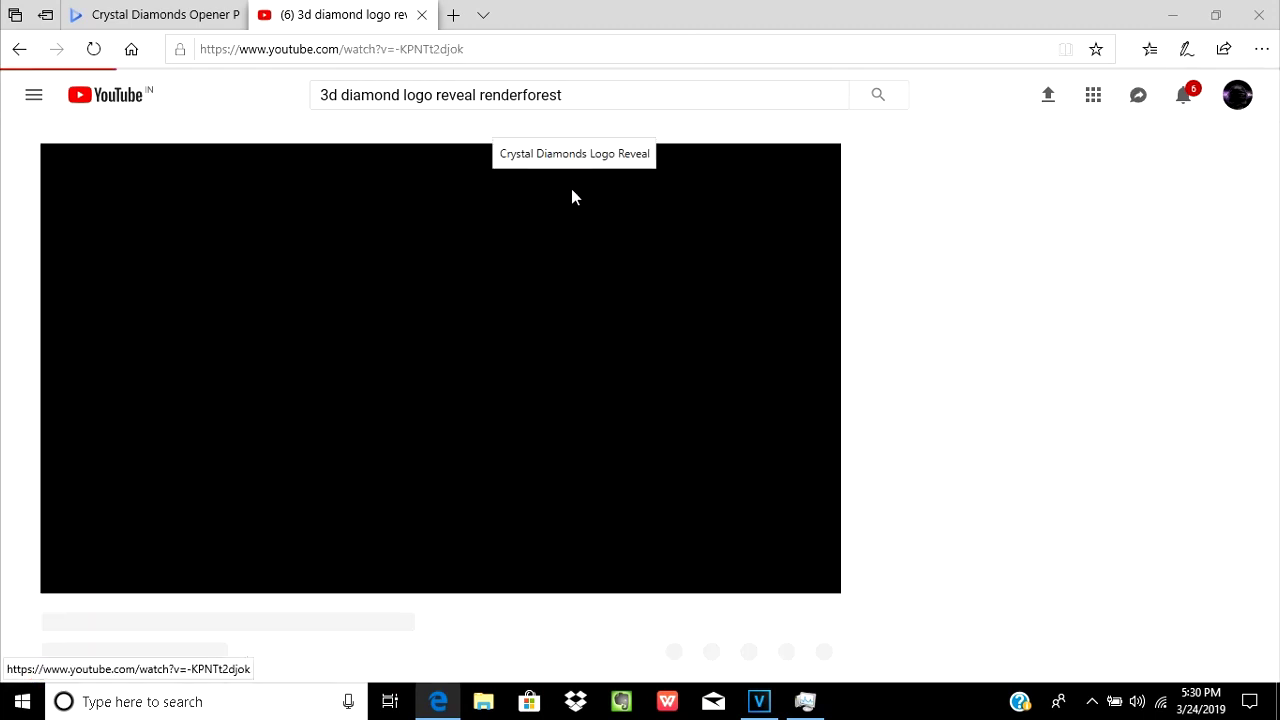
- Copy the YouTube video's address, download it as a 360p MP4 with 4K Video Downloader, and close the downloader
click(418, 49)
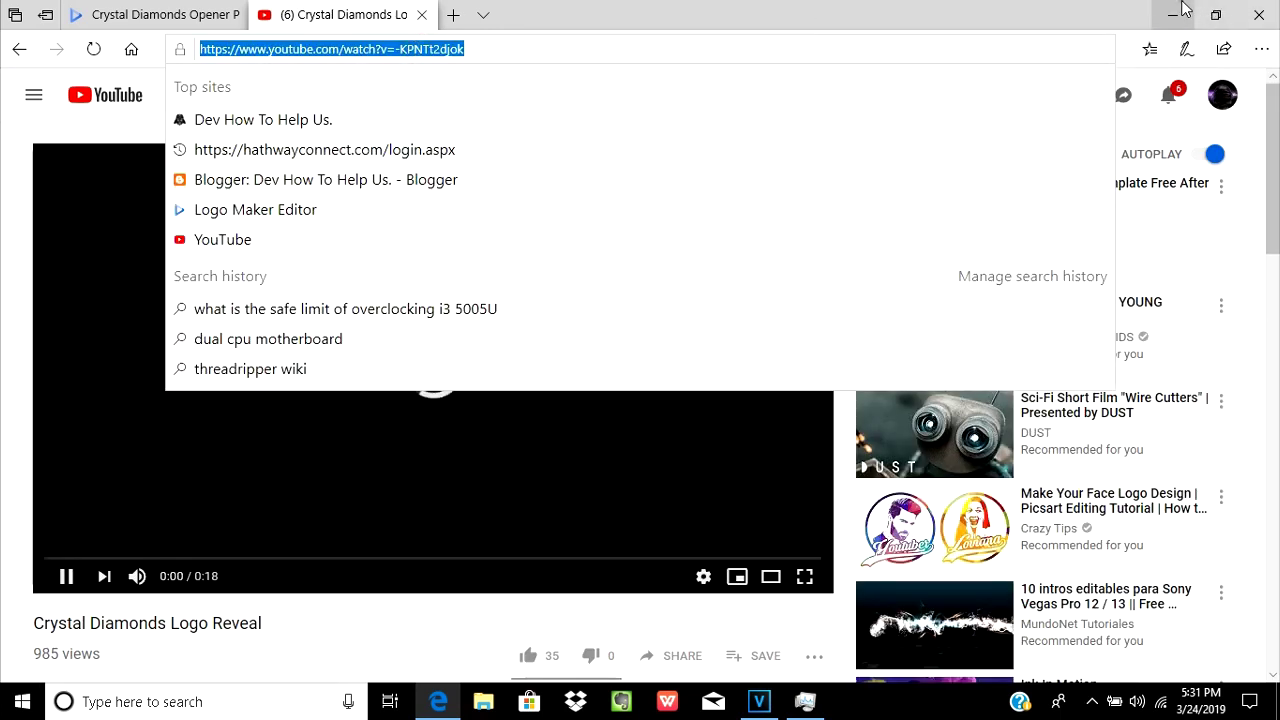
click(1176, 12)
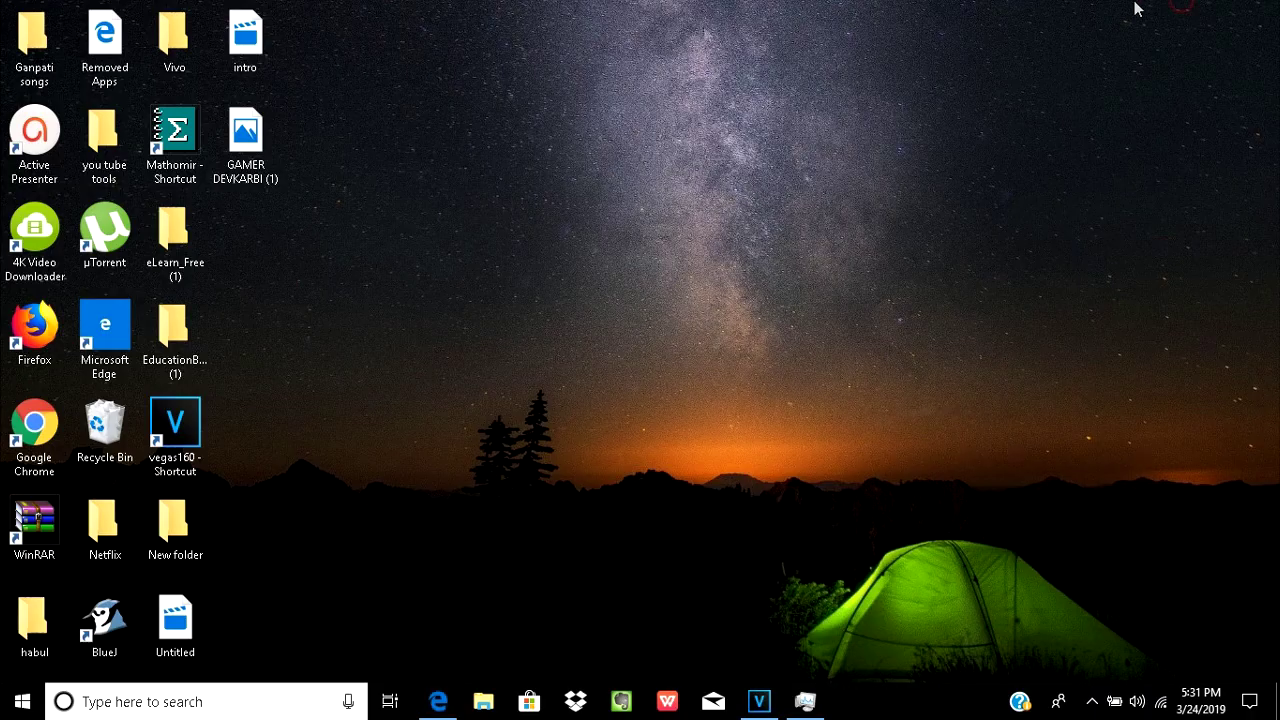
double_click(58, 245)
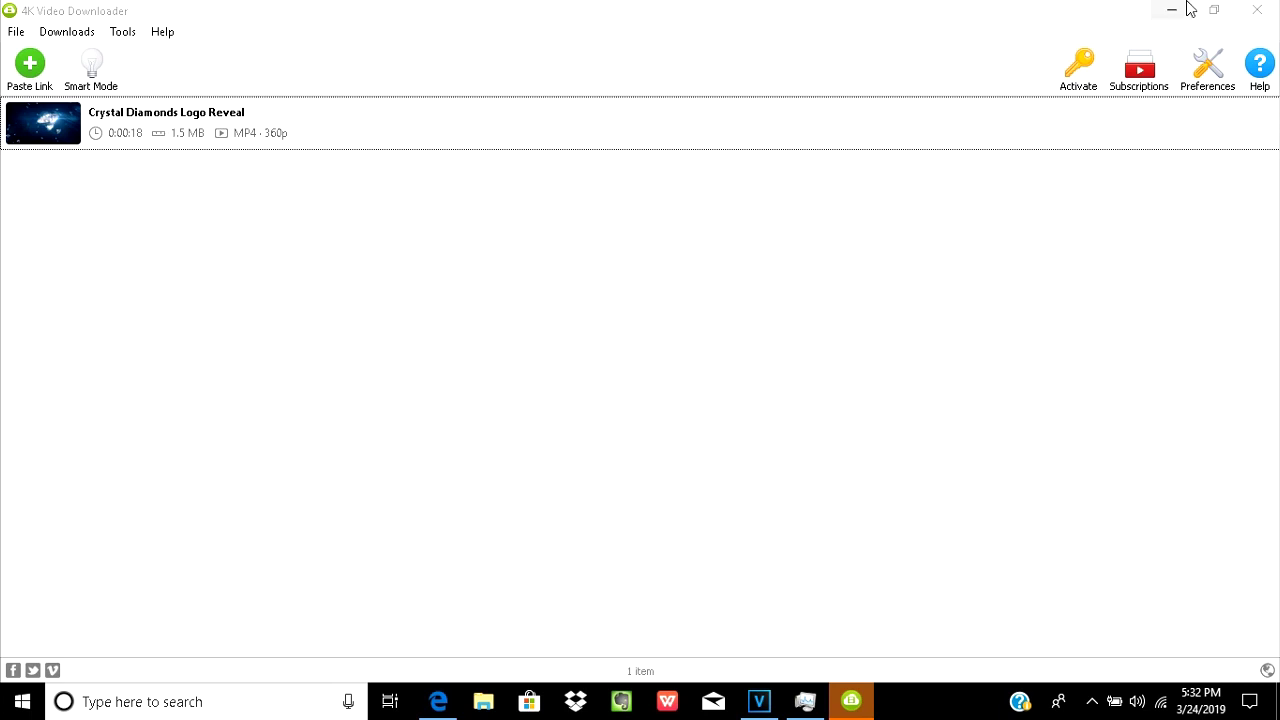
click(1257, 10)
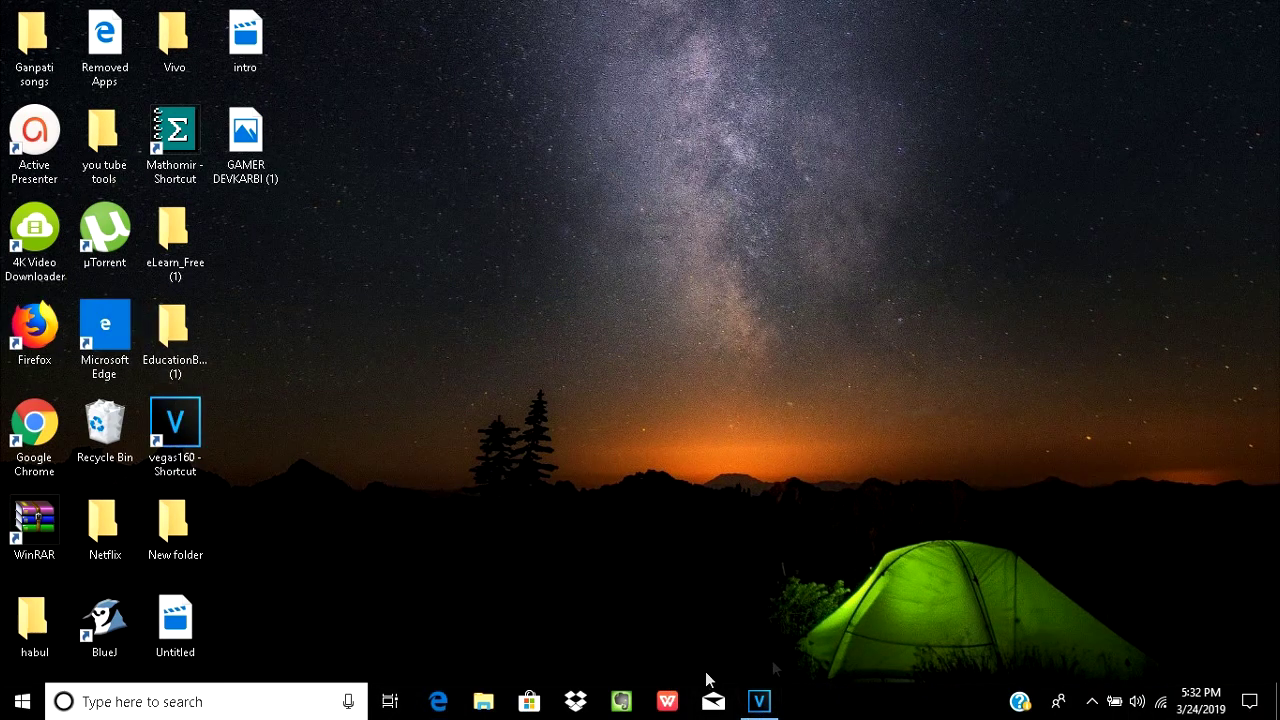
- Switch to VEGAS Pro and import the Crystal Diamonds Logo Reveal and output_free videos from the desktop's New folder
click(759, 701)
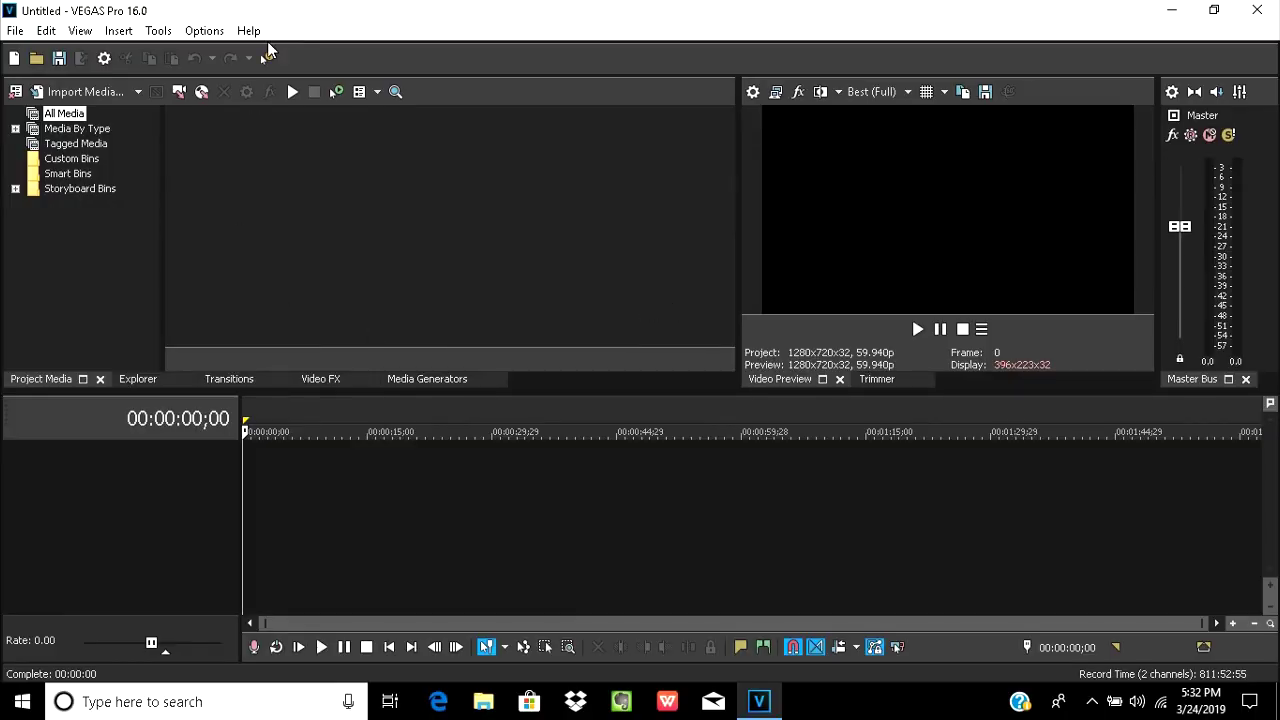
click(114, 92)
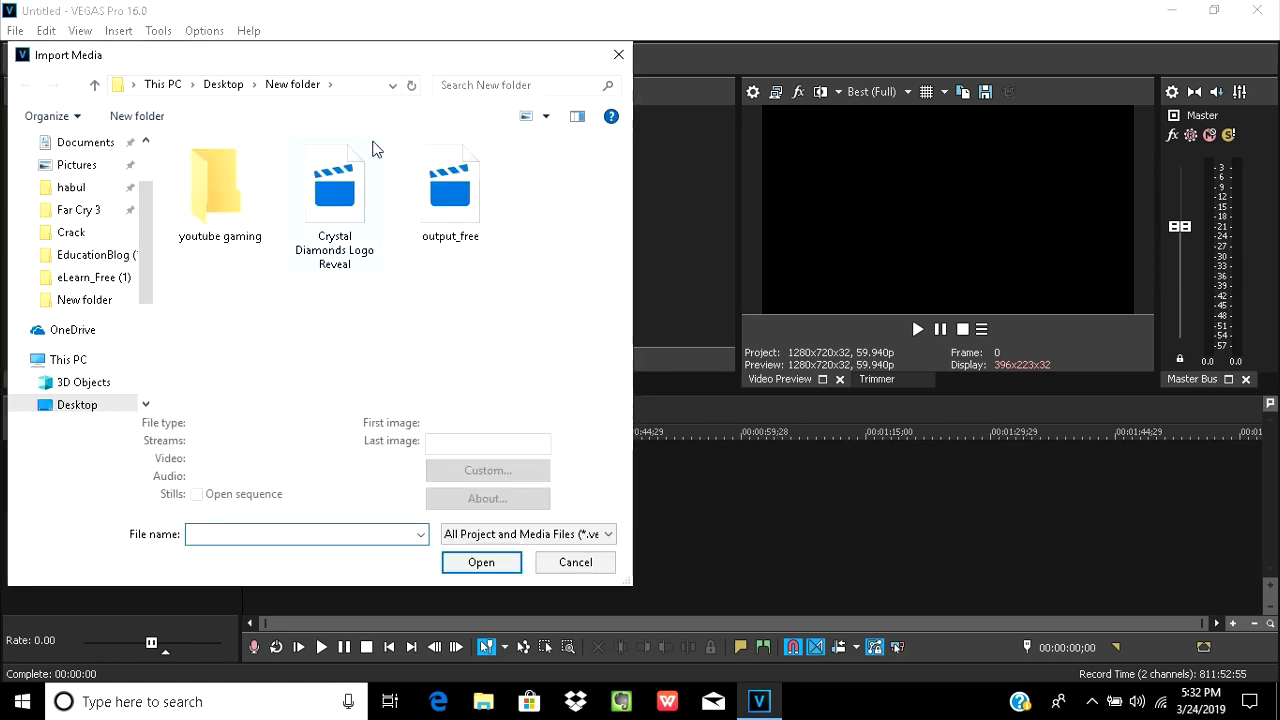
click(355, 195)
ctrl+click(435, 220)
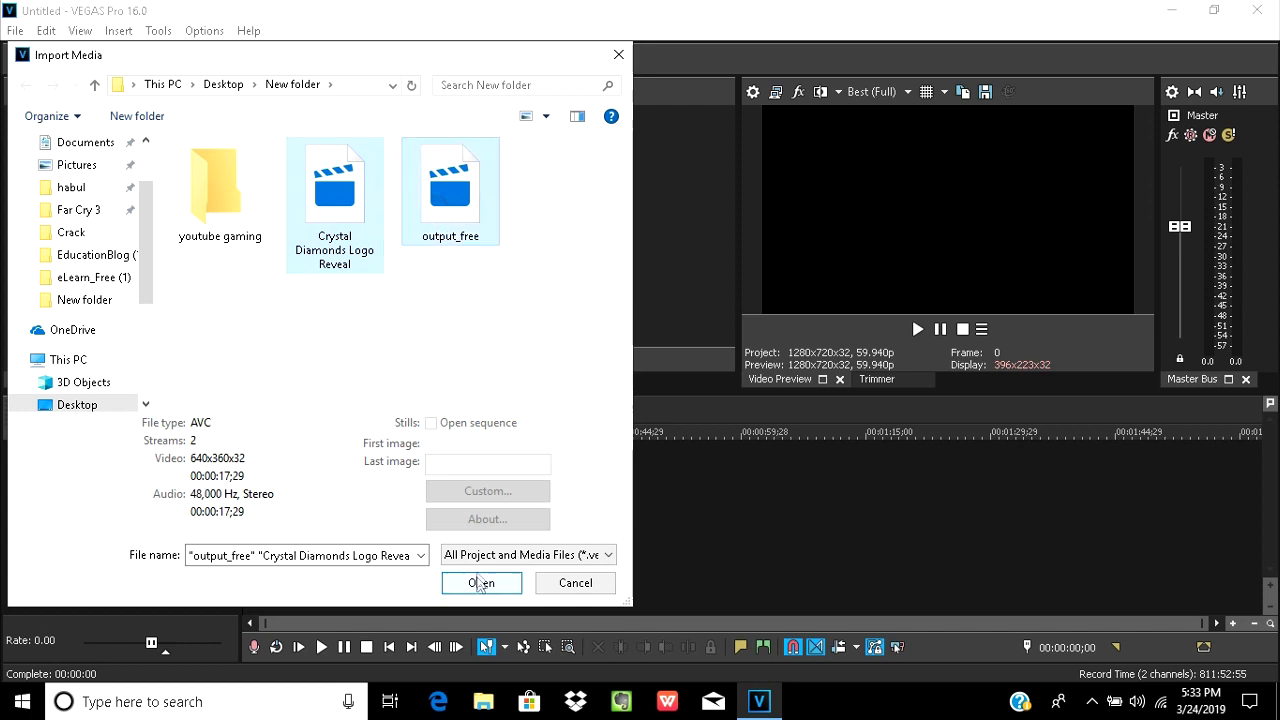
click(479, 584)
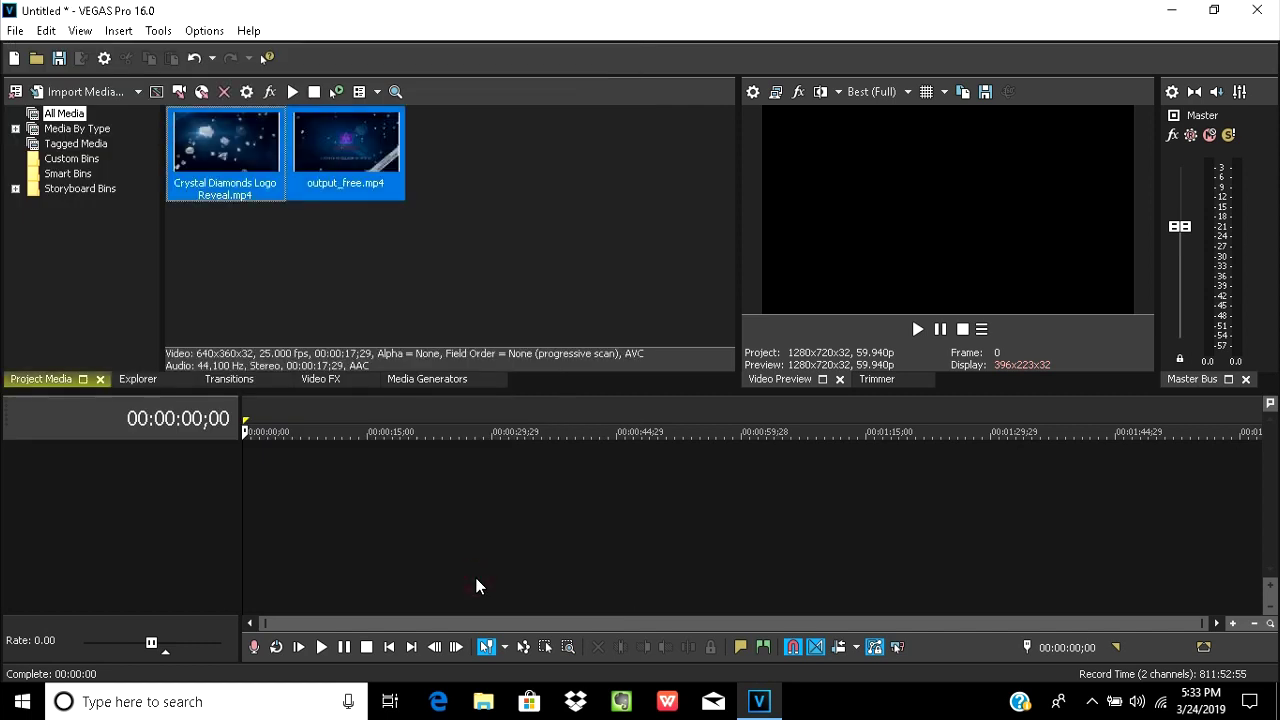
click(559, 205)
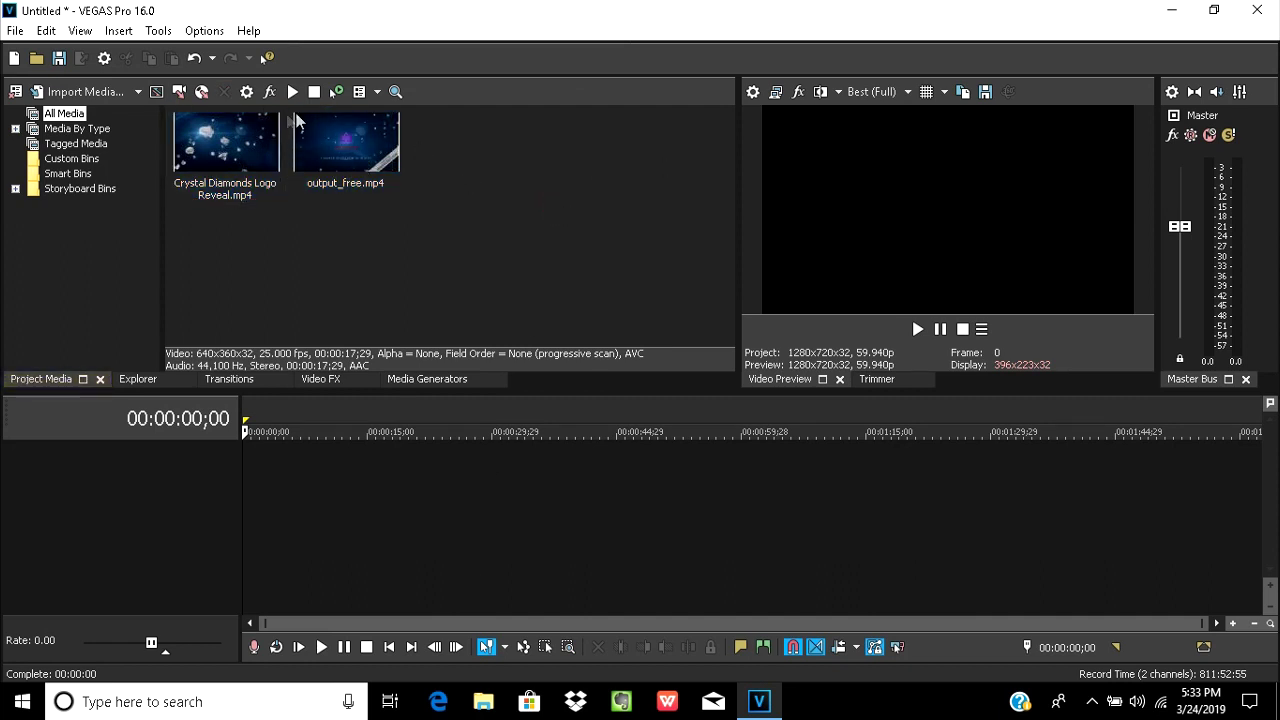
- Place output_free at the timeline start with project settings matched to it, and add Crystal Diamonds Logo Reveal on a track below
drag(349, 141, 220, 490)
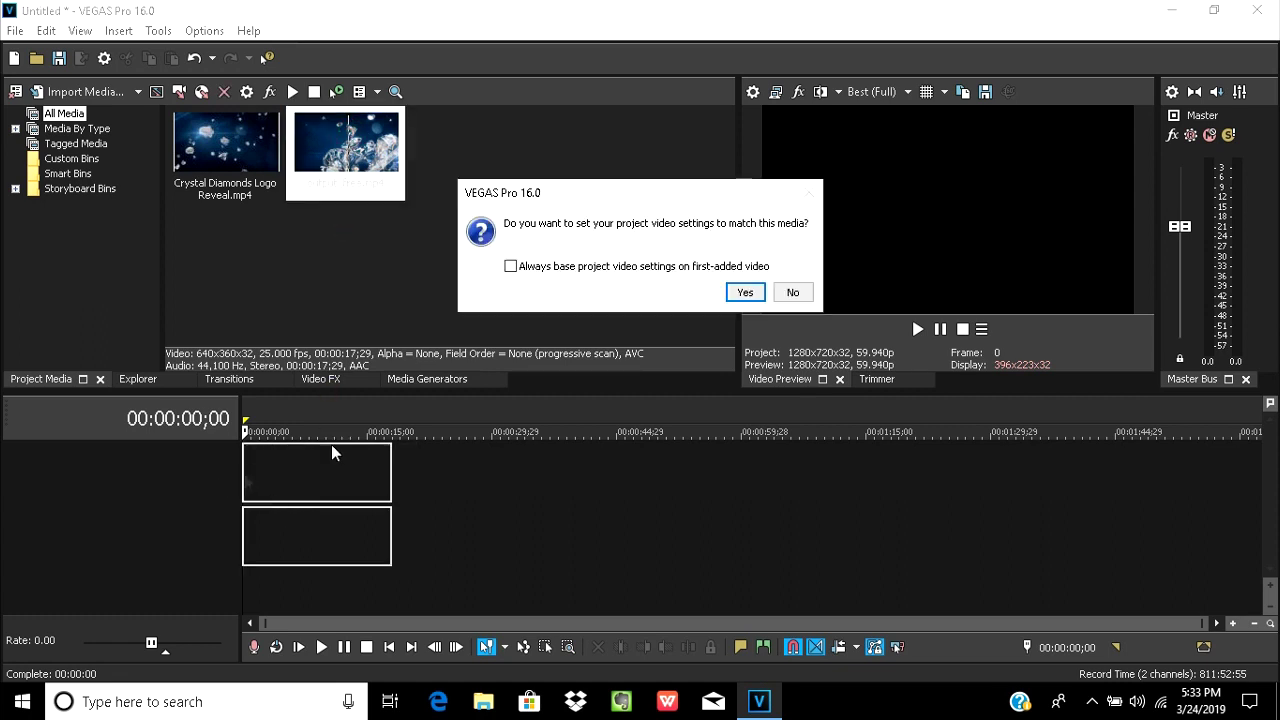
click(746, 293)
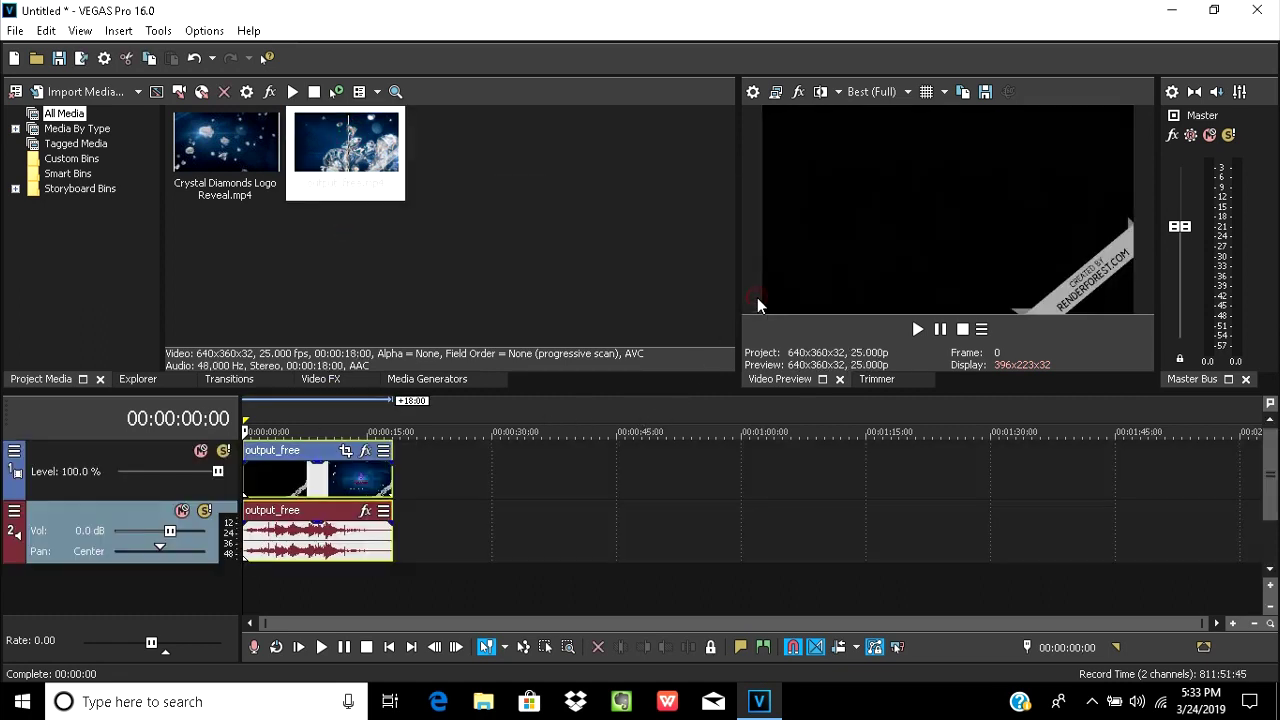
drag(1272, 452, 1272, 490)
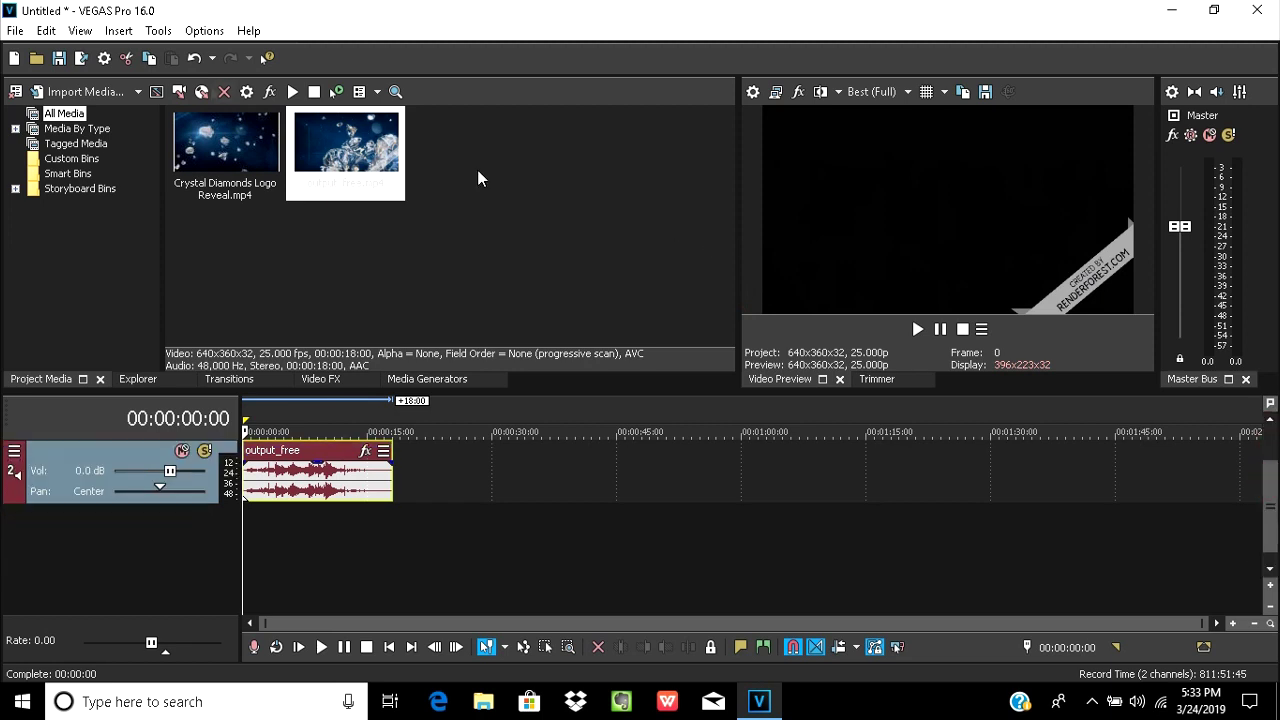
click(215, 138)
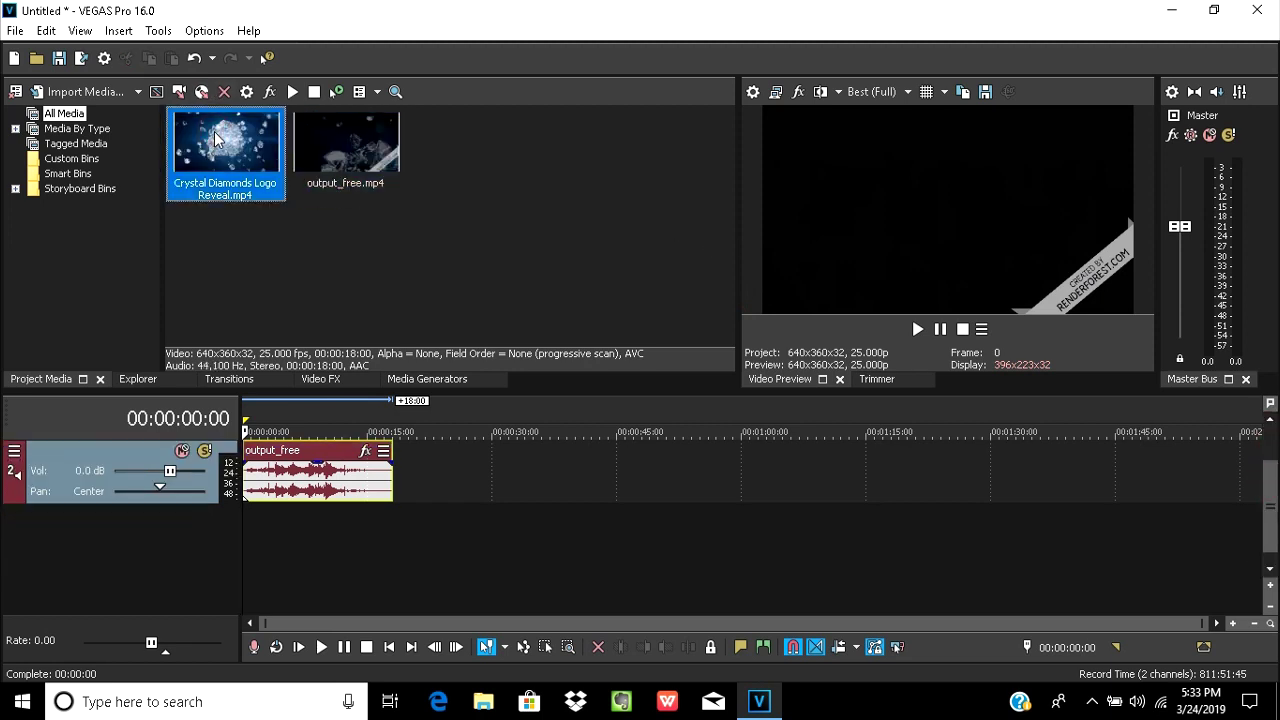
double_click(215, 138)
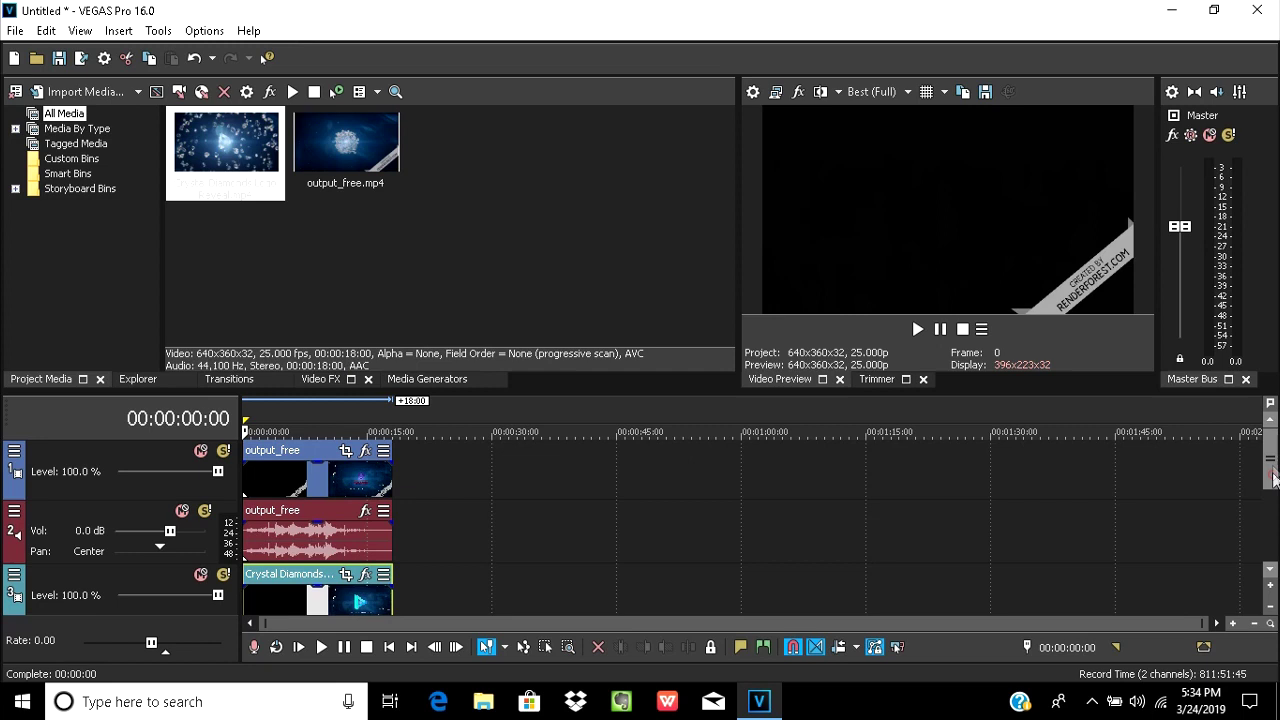
- Add the VEGAS Crop effect four times to the output_free video event
click(364, 452)
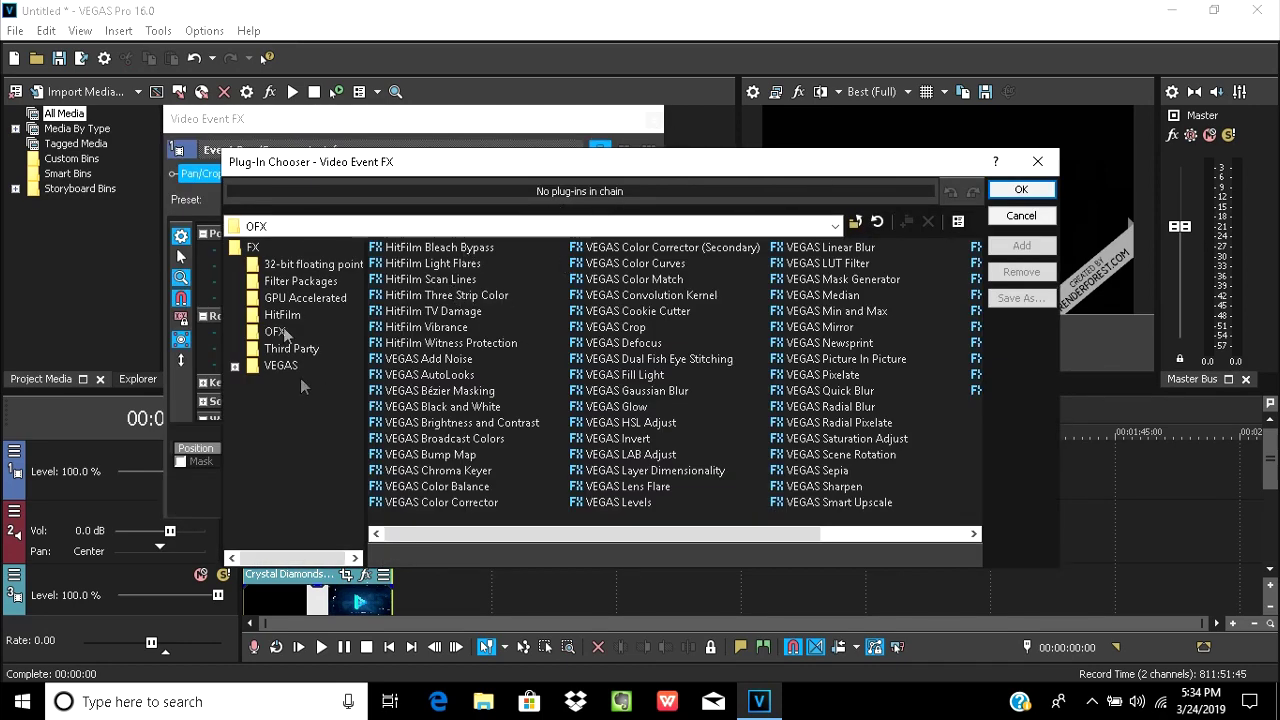
click(641, 331)
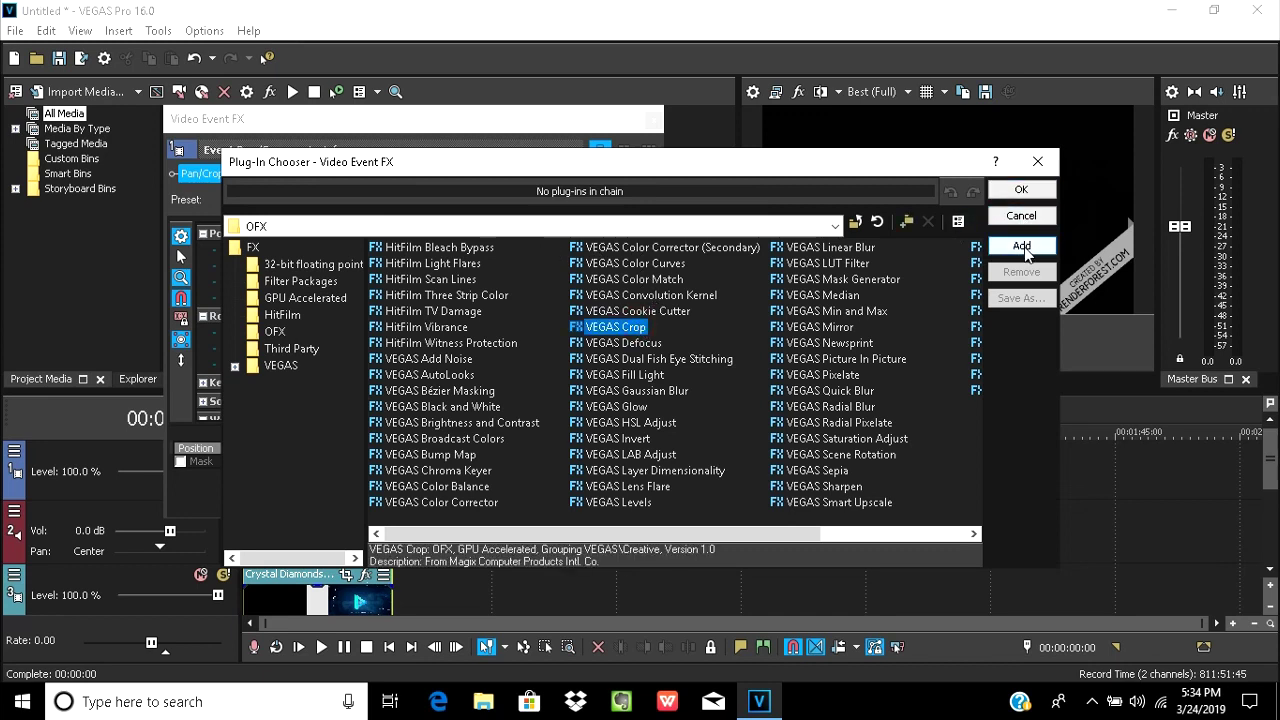
click(1021, 247)
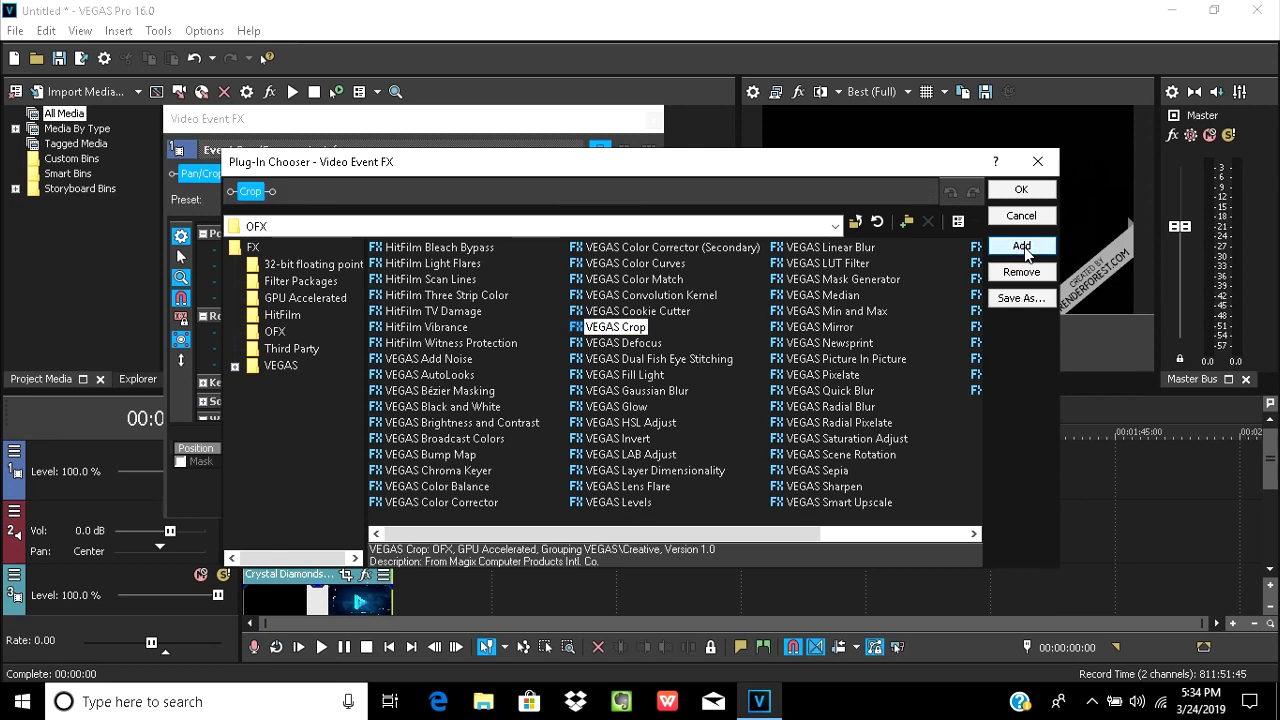
click(1021, 247)
click(1021, 247)
click(1021, 247)
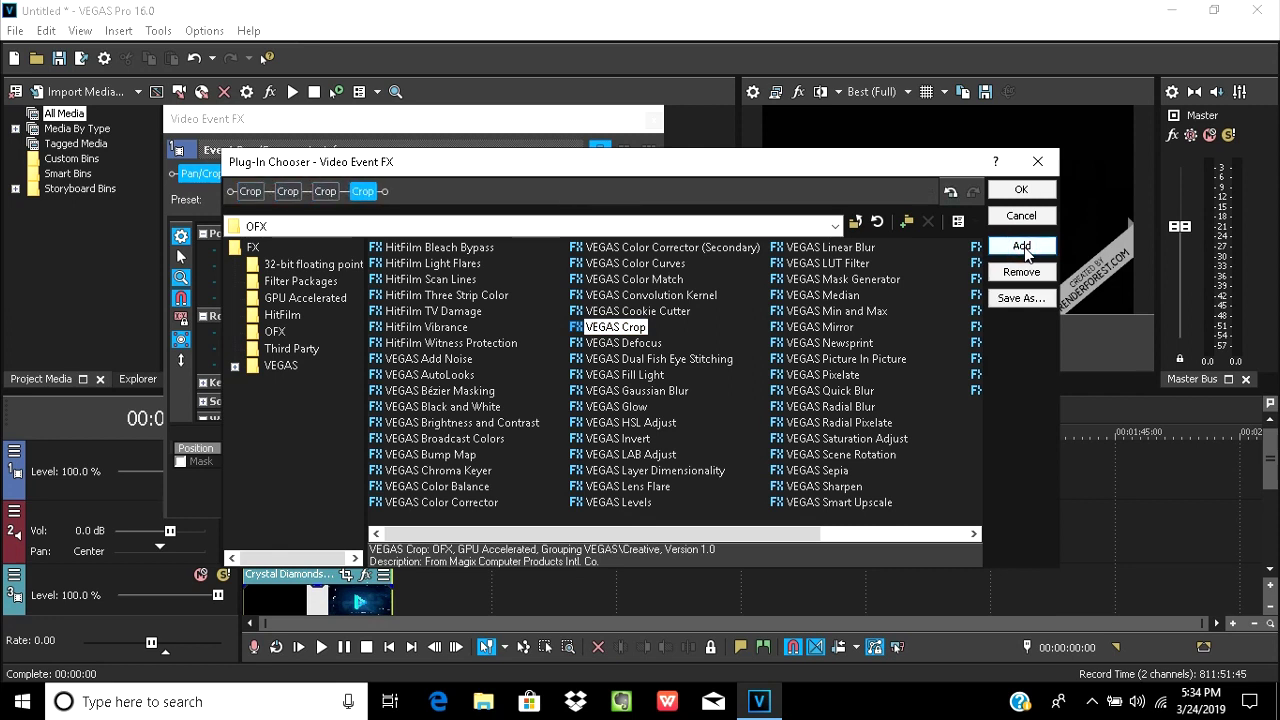
click(1016, 192)
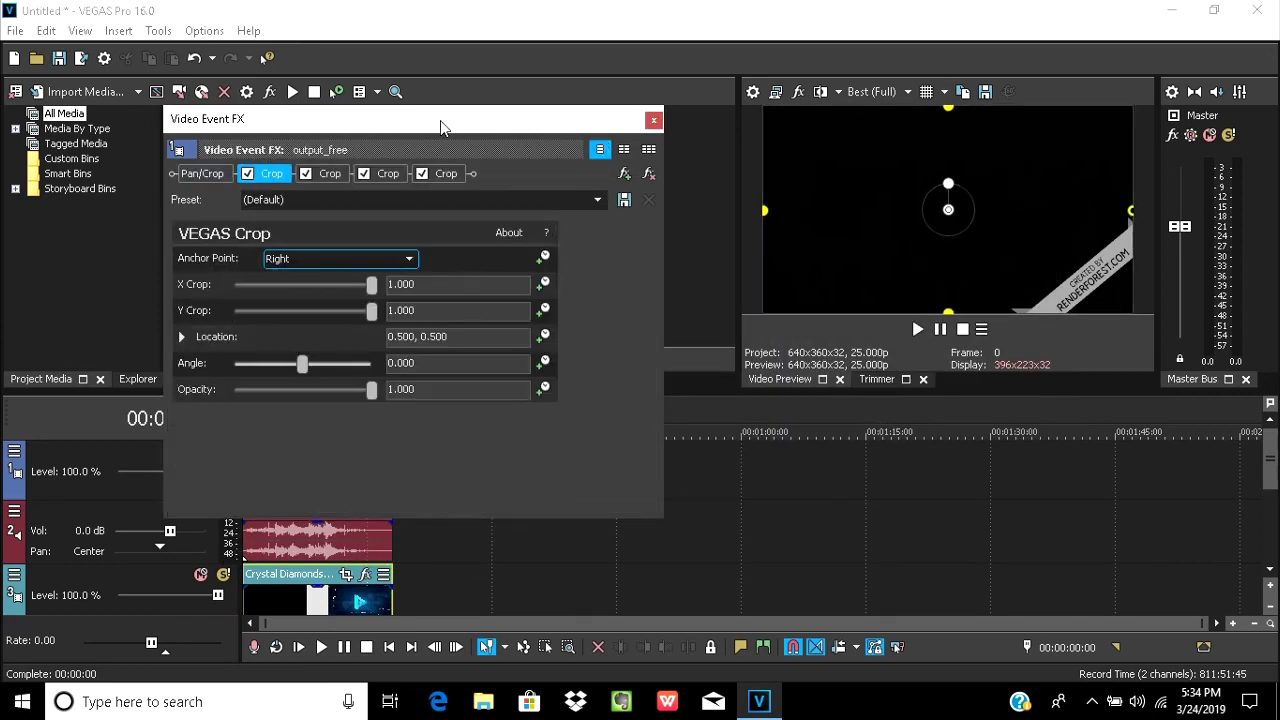
- Uncover the video preview and play the project, pausing at 00:00:15:01 on the logo and watermark
drag(463, 124, 662, 64)
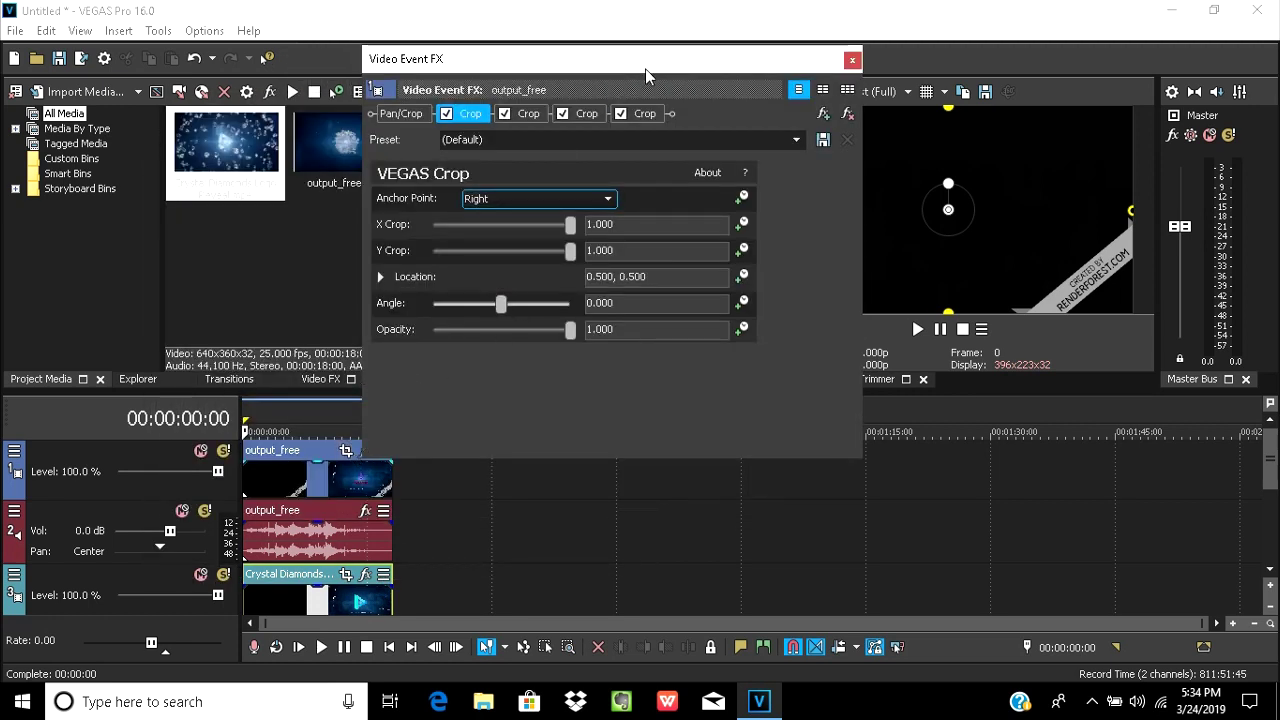
drag(645, 76, 567, 157)
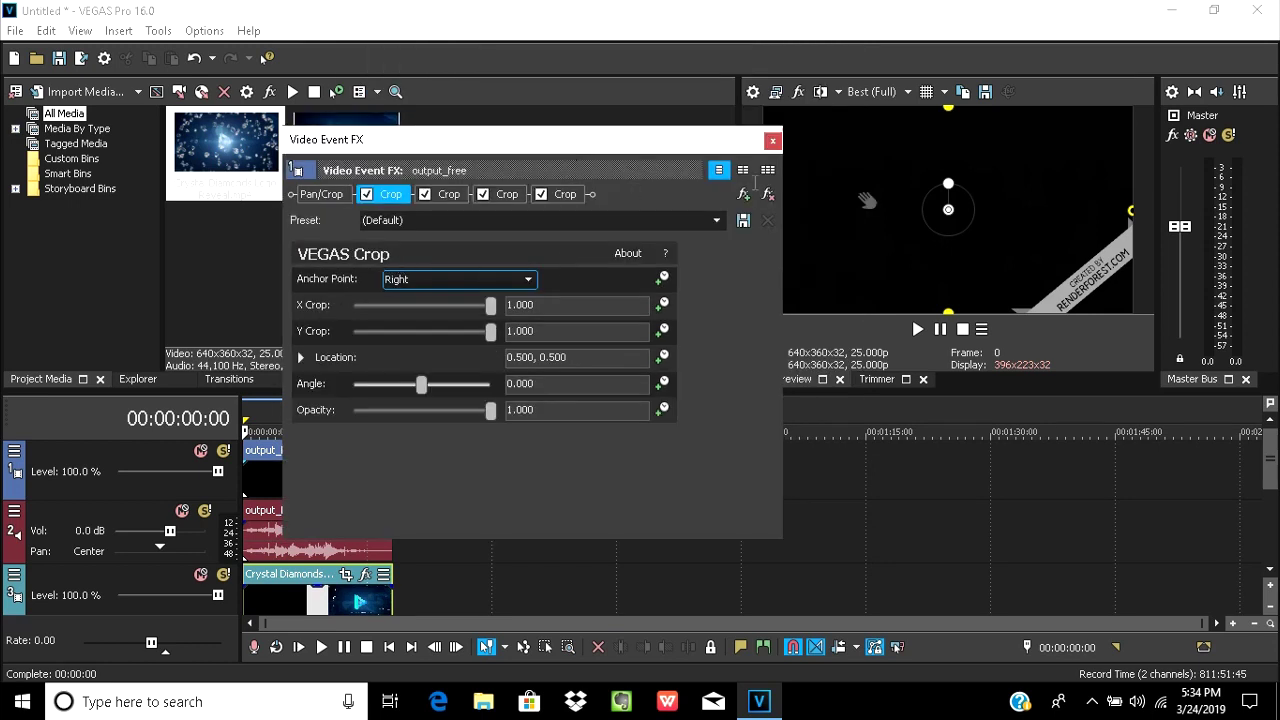
click(920, 334)
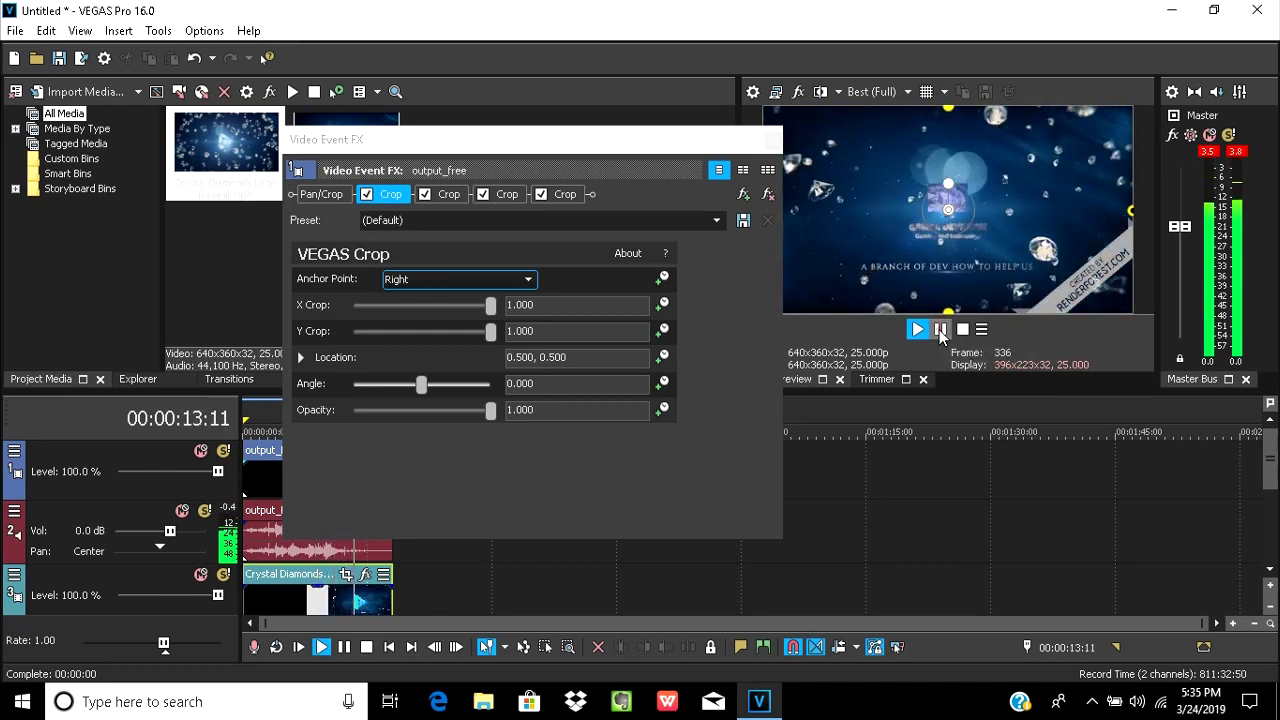
click(939, 329)
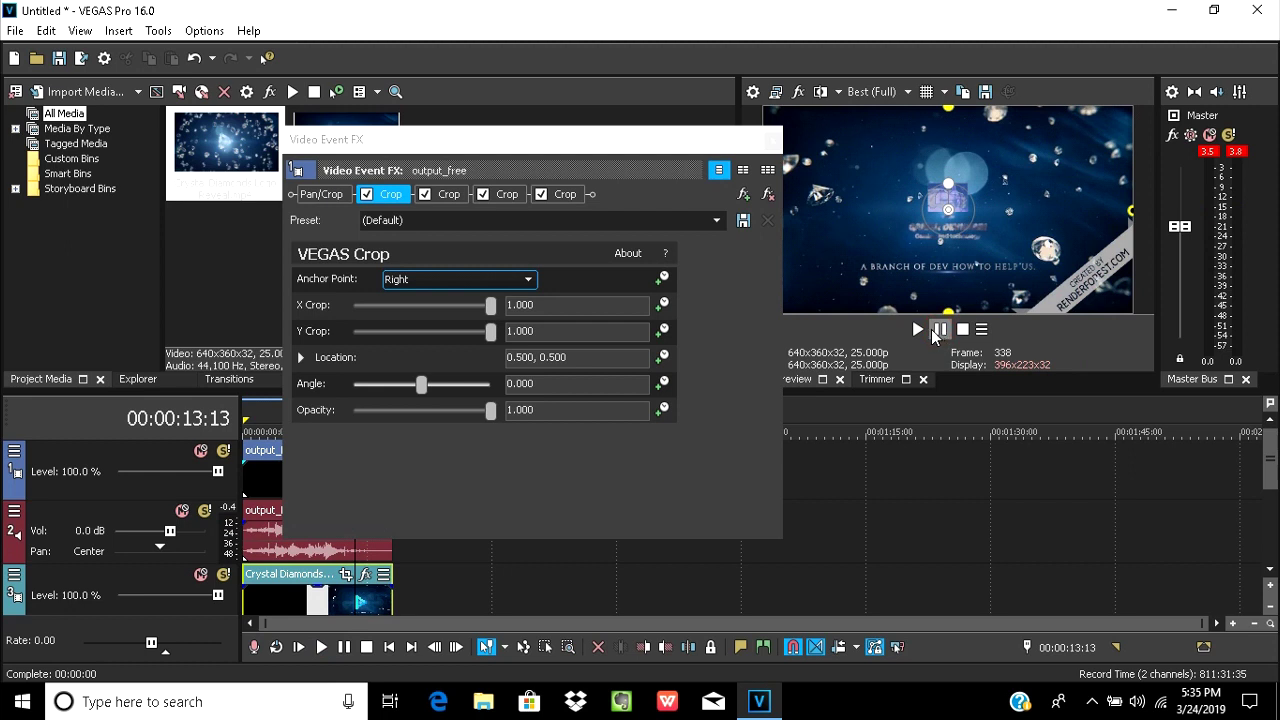
click(940, 330)
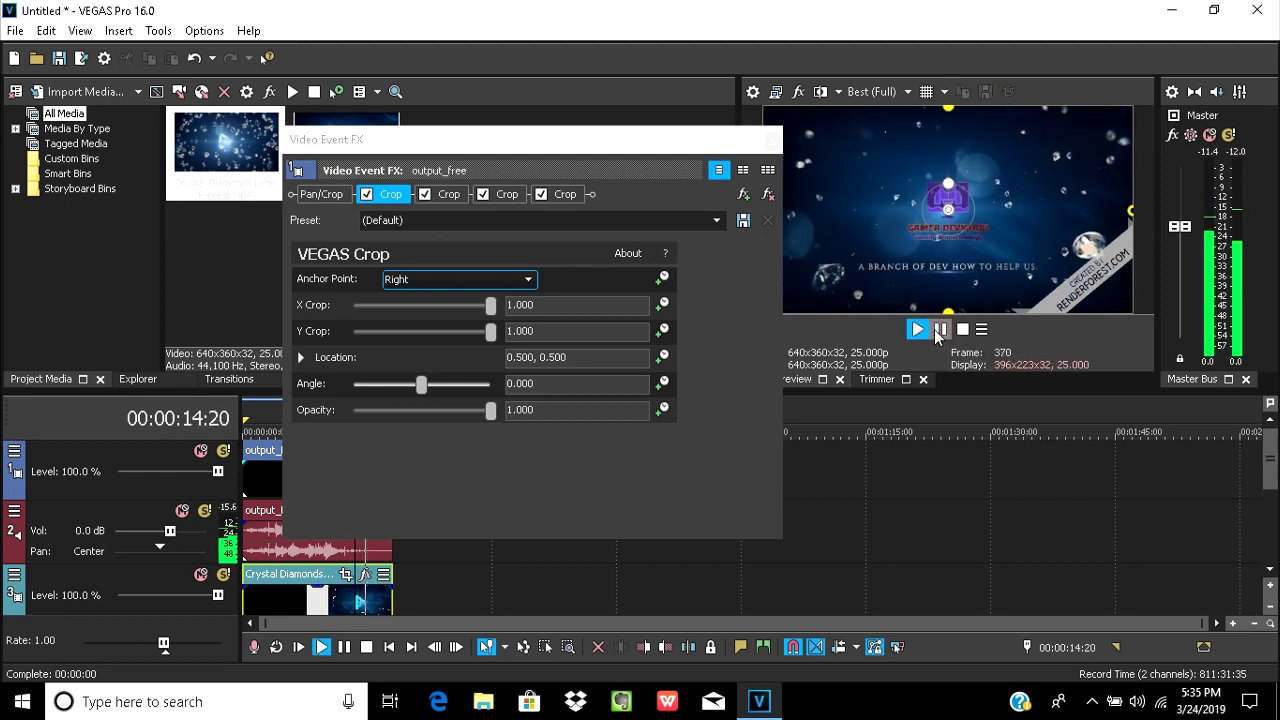
click(938, 331)
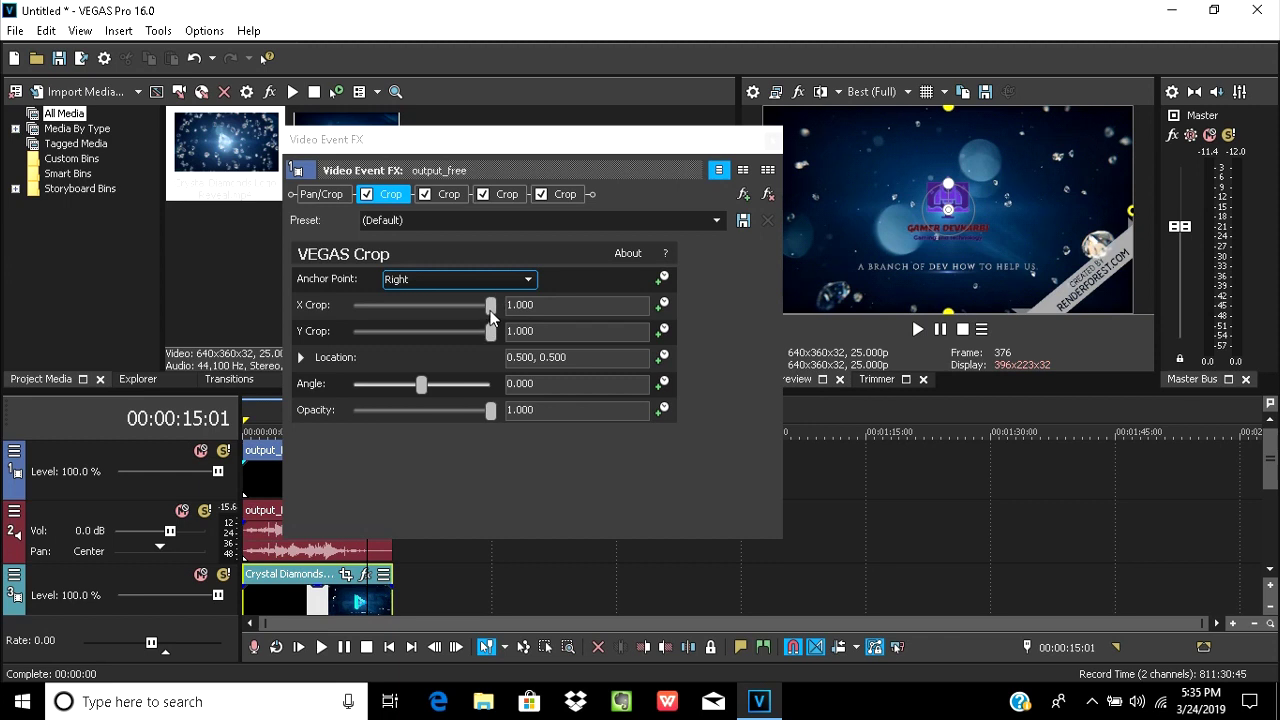
- Set the first crop on output_free to the Left anchor point, with X Crop 0.764 and Y Crop 0.731, and close its effect settings
mouse_move(490, 308)
mouse_down()
mouse_move(467, 312)
mouse_move(494, 312)
mouse_up()
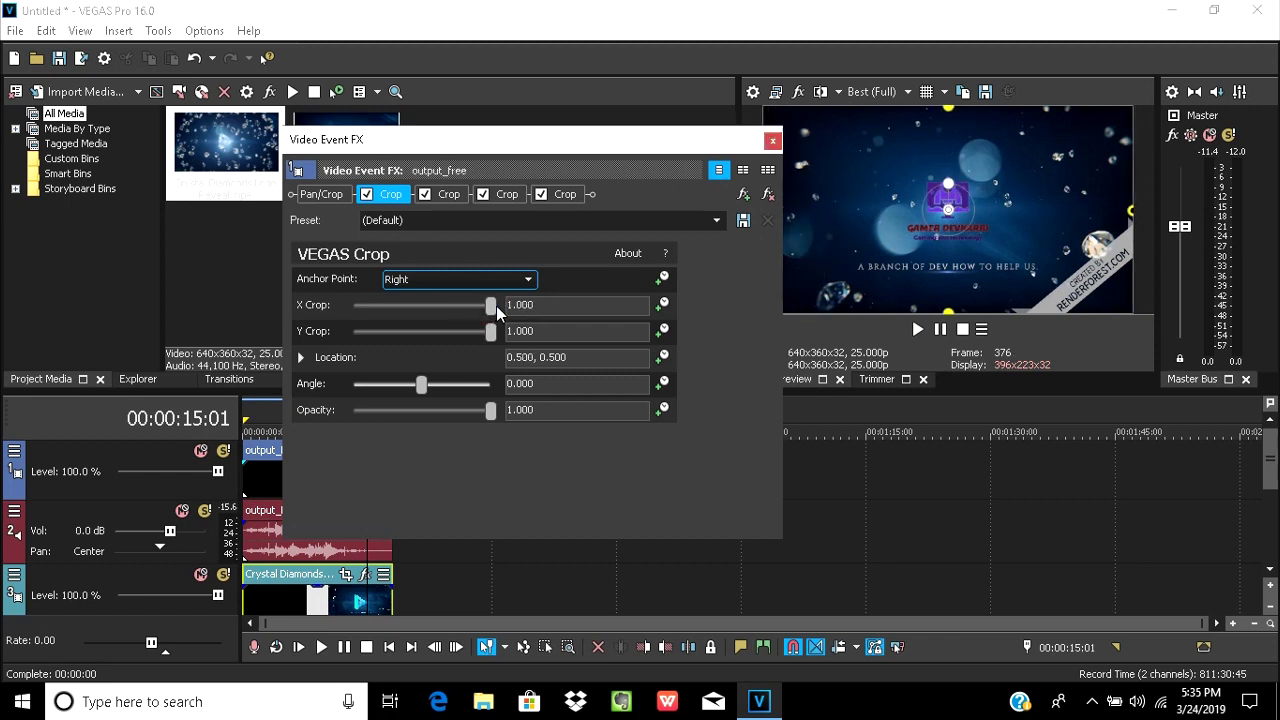
click(529, 282)
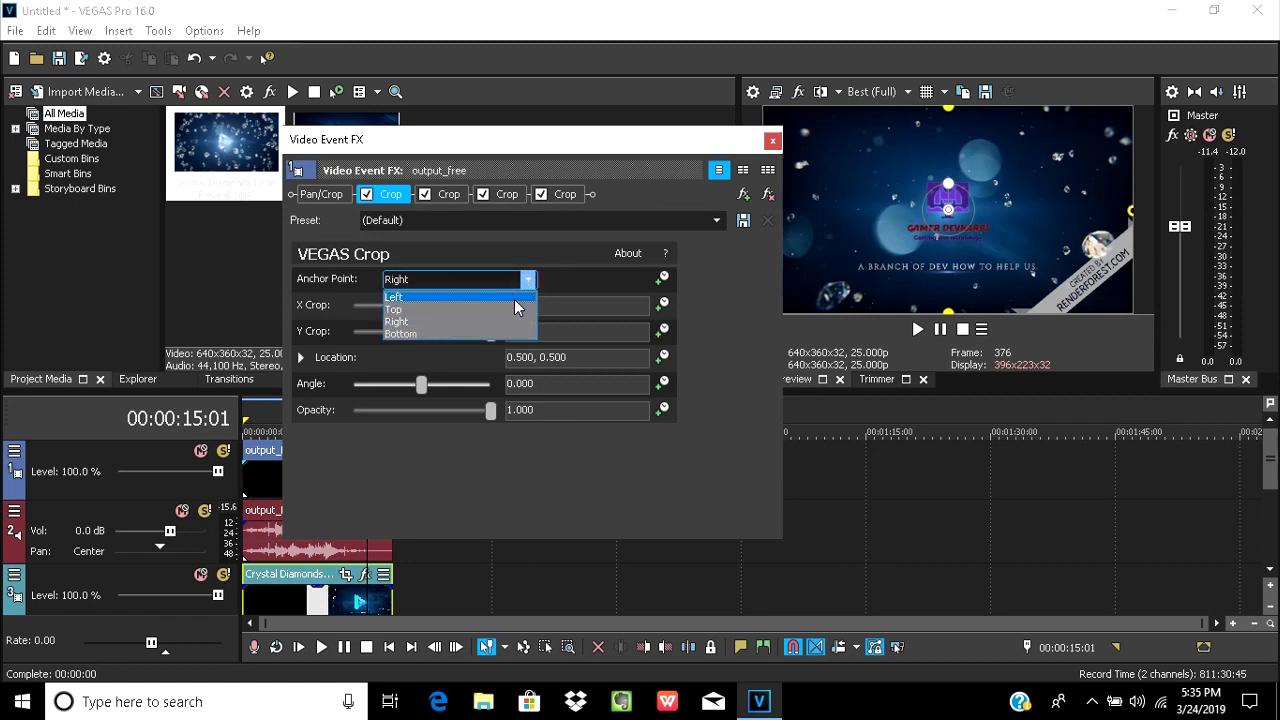
click(514, 299)
drag(490, 306, 461, 290)
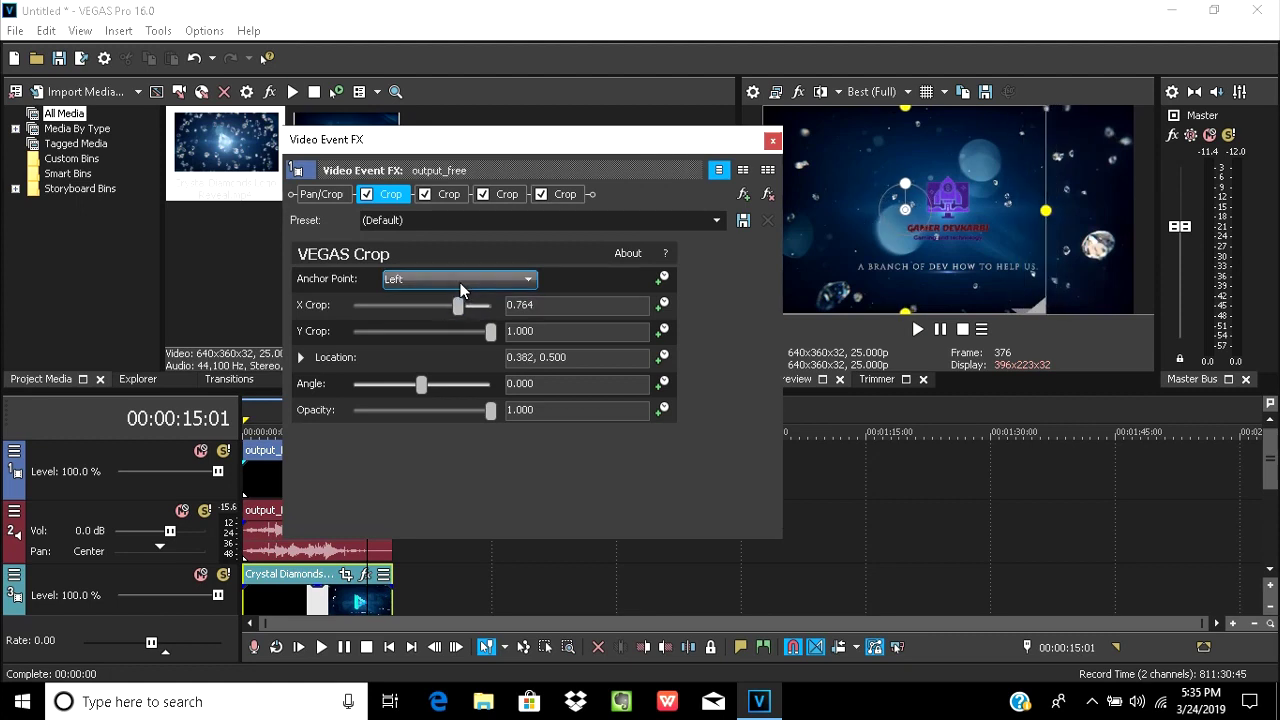
drag(489, 334, 452, 315)
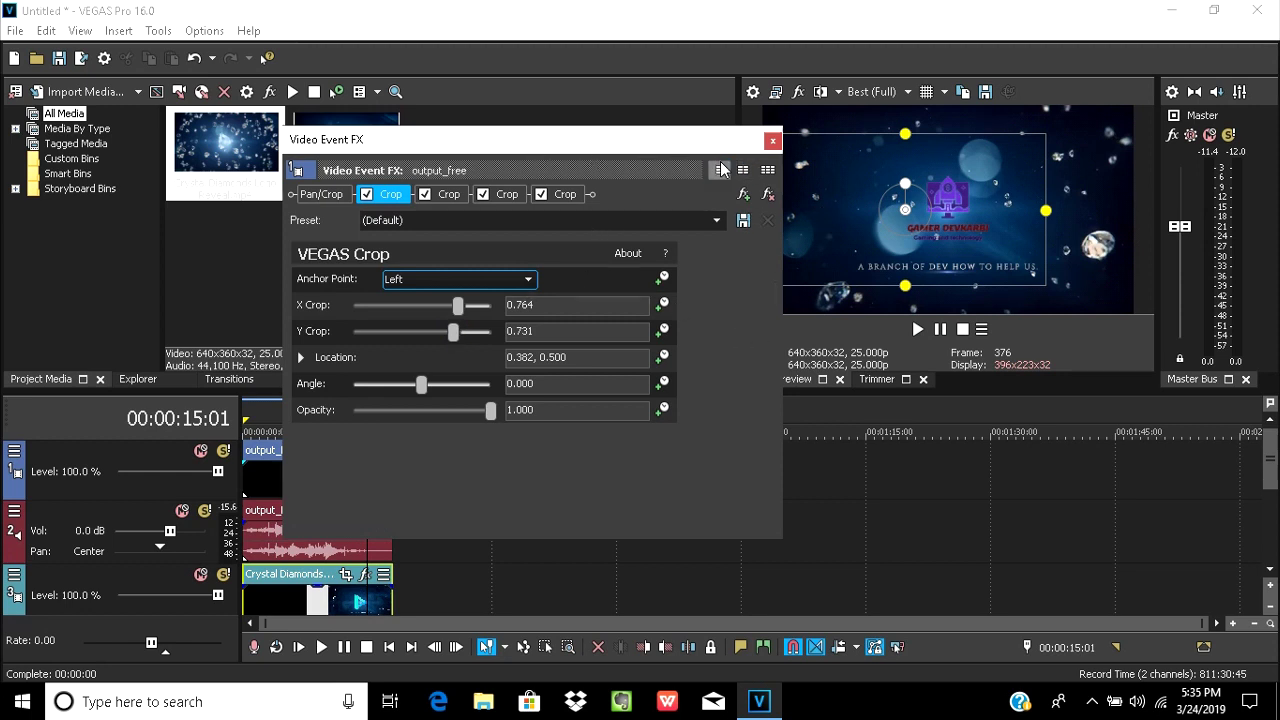
click(744, 222)
click(772, 142)
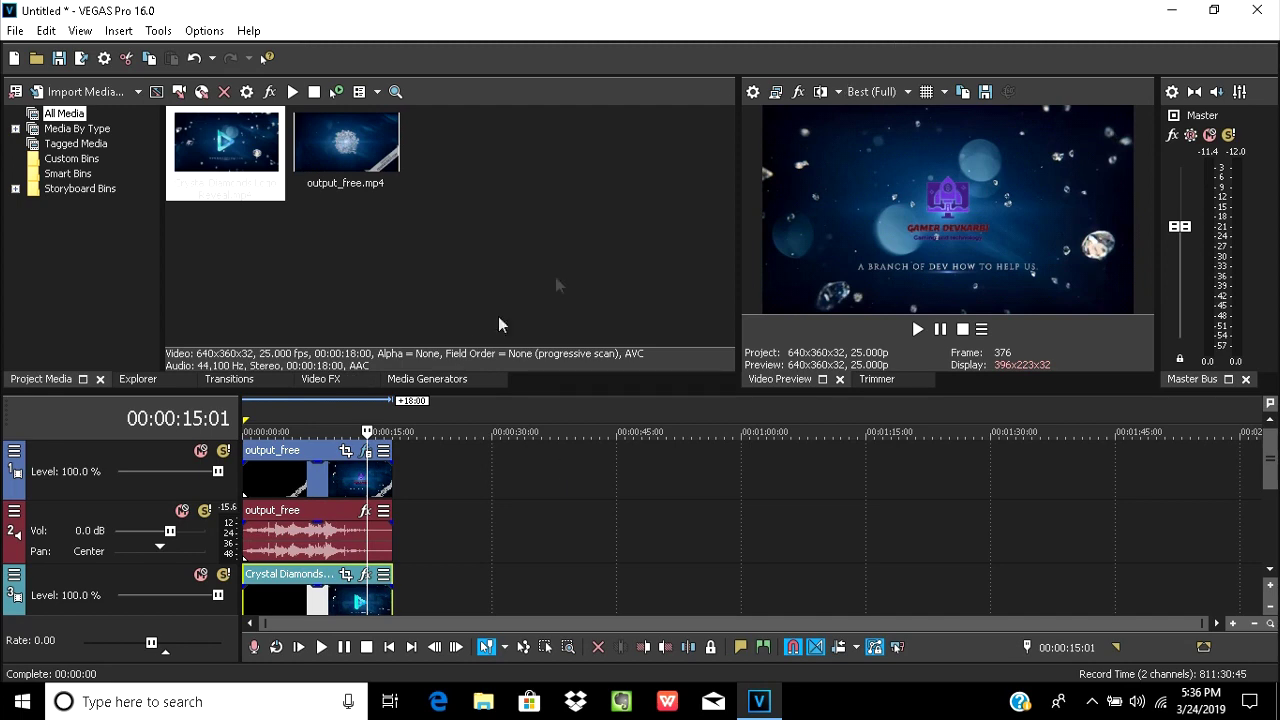
- Play the cropped project from the timeline start to check that the watermark is hidden, pausing at about two seconds
drag(369, 431, 238, 431)
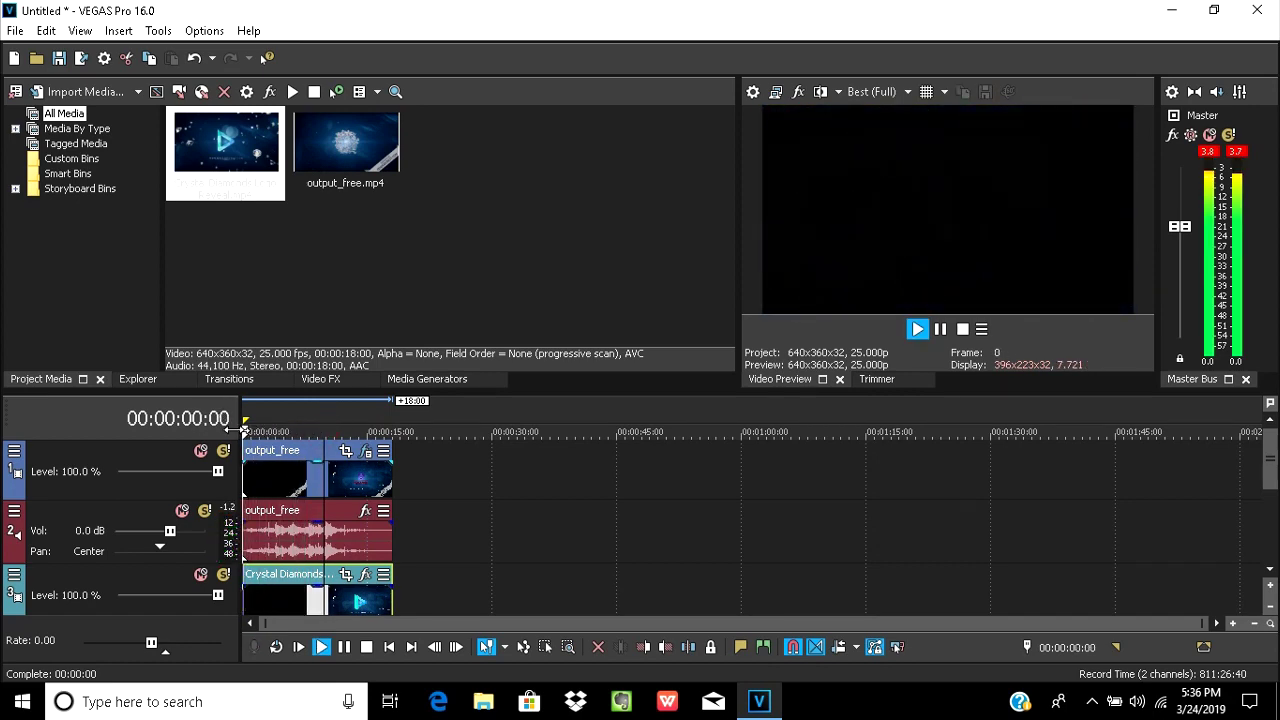
click(927, 329)
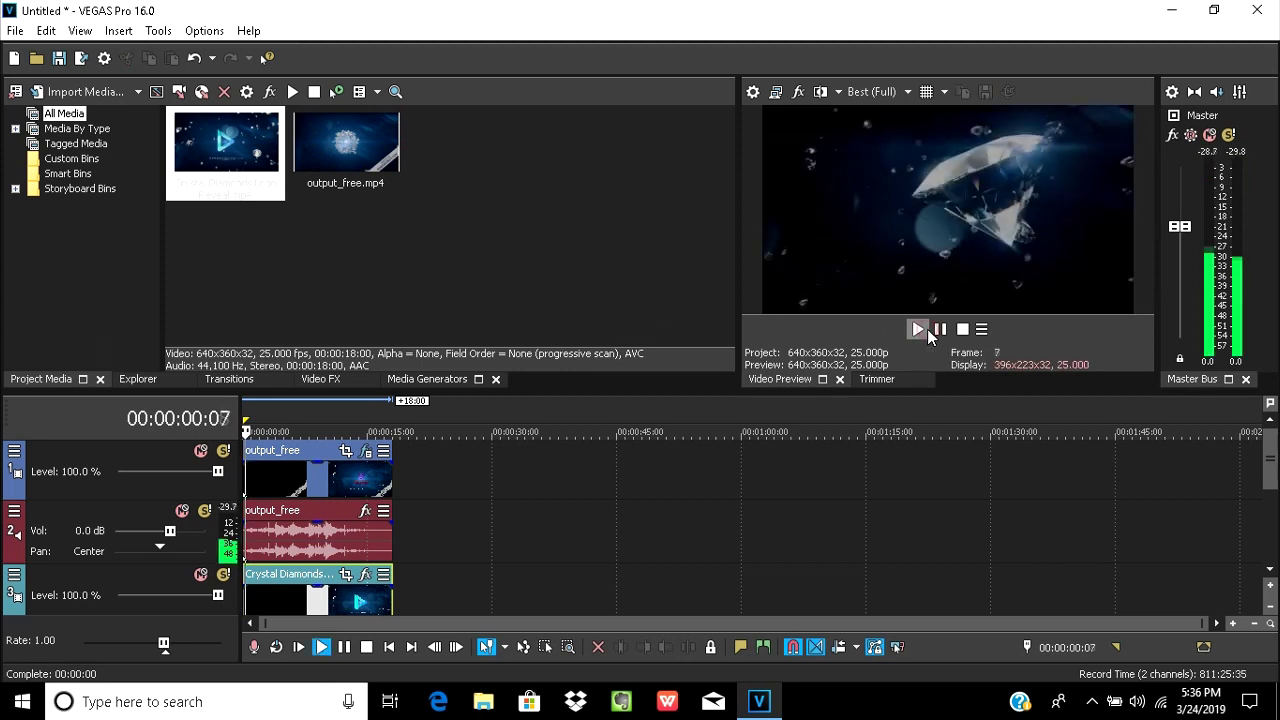
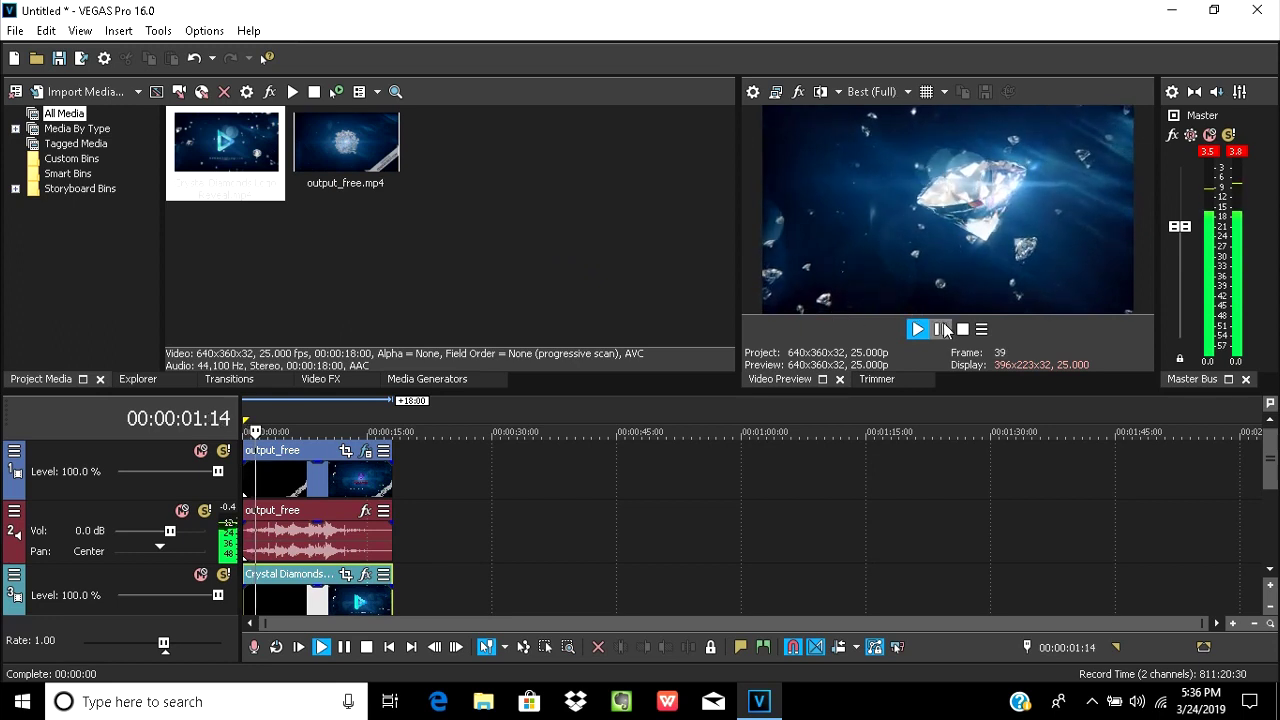
click(940, 328)
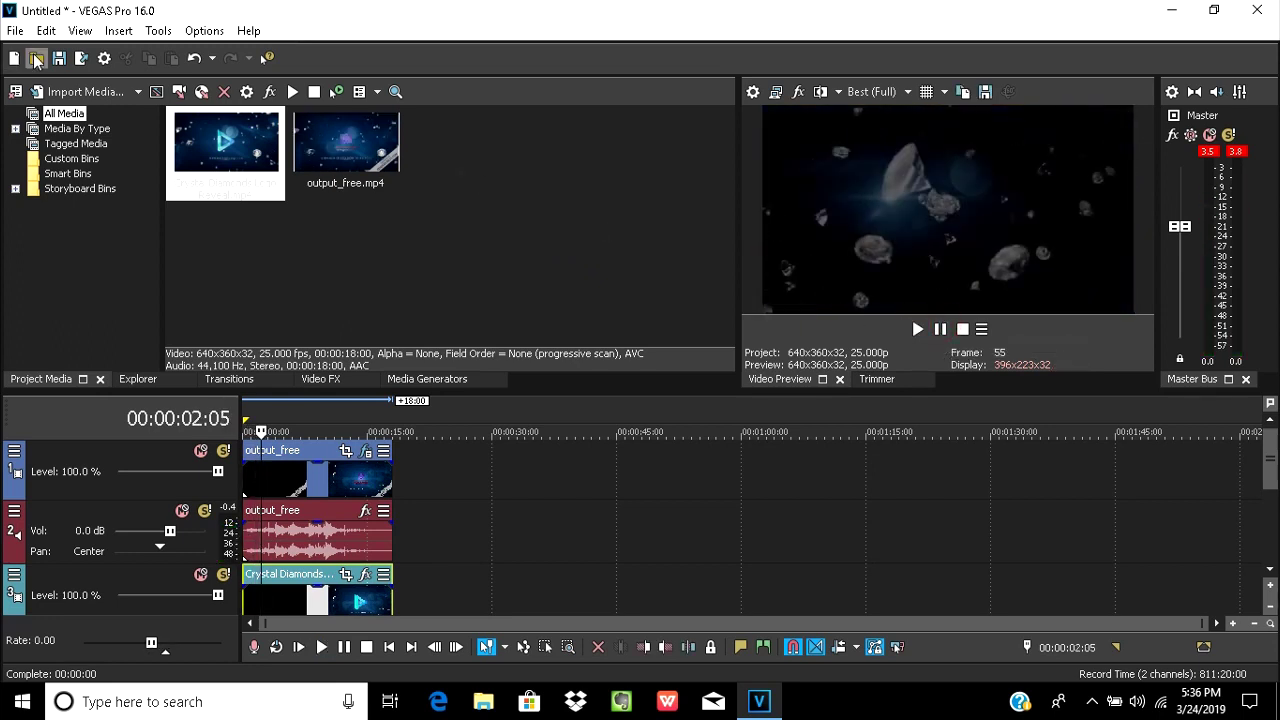
- Set up a render in the MAGIX HEVC/AAC MP4 format with the Internet HD 720p 29.97 fps (Intel QSV) template
click(83, 60)
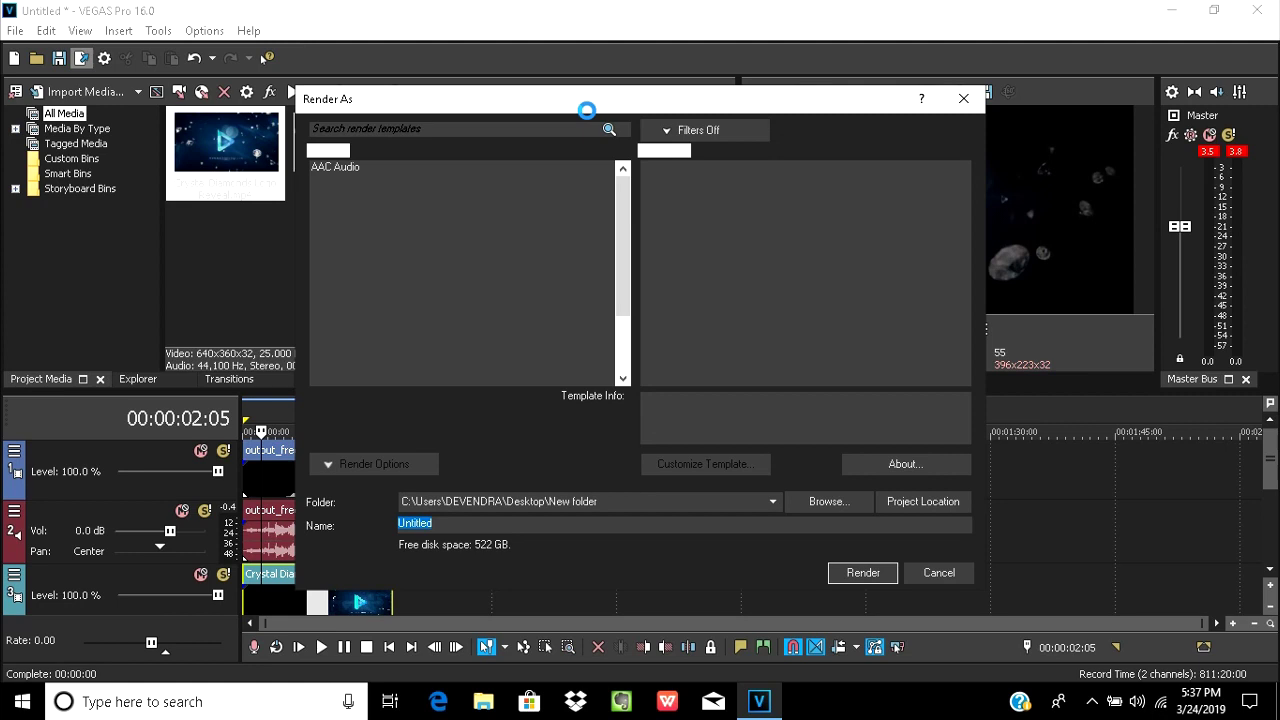
mouse_move(618, 213)
mouse_down()
mouse_move(626, 251)
mouse_move(619, 201)
mouse_up()
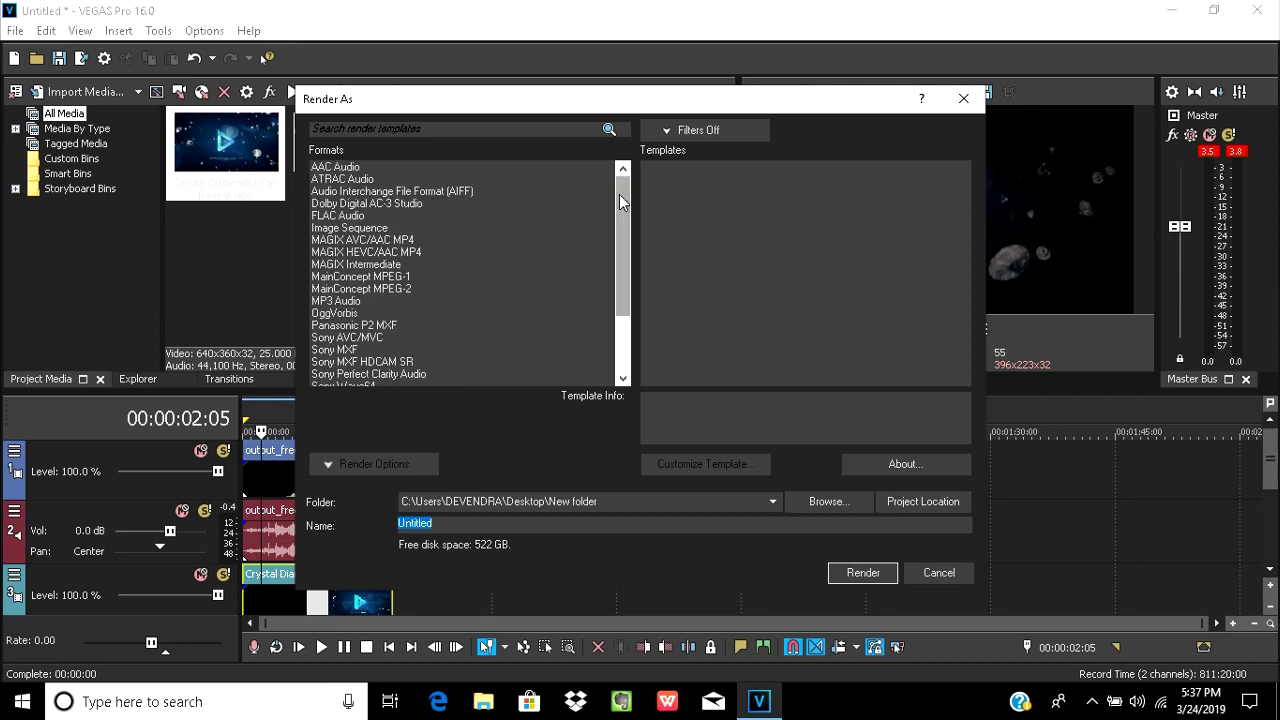
click(445, 241)
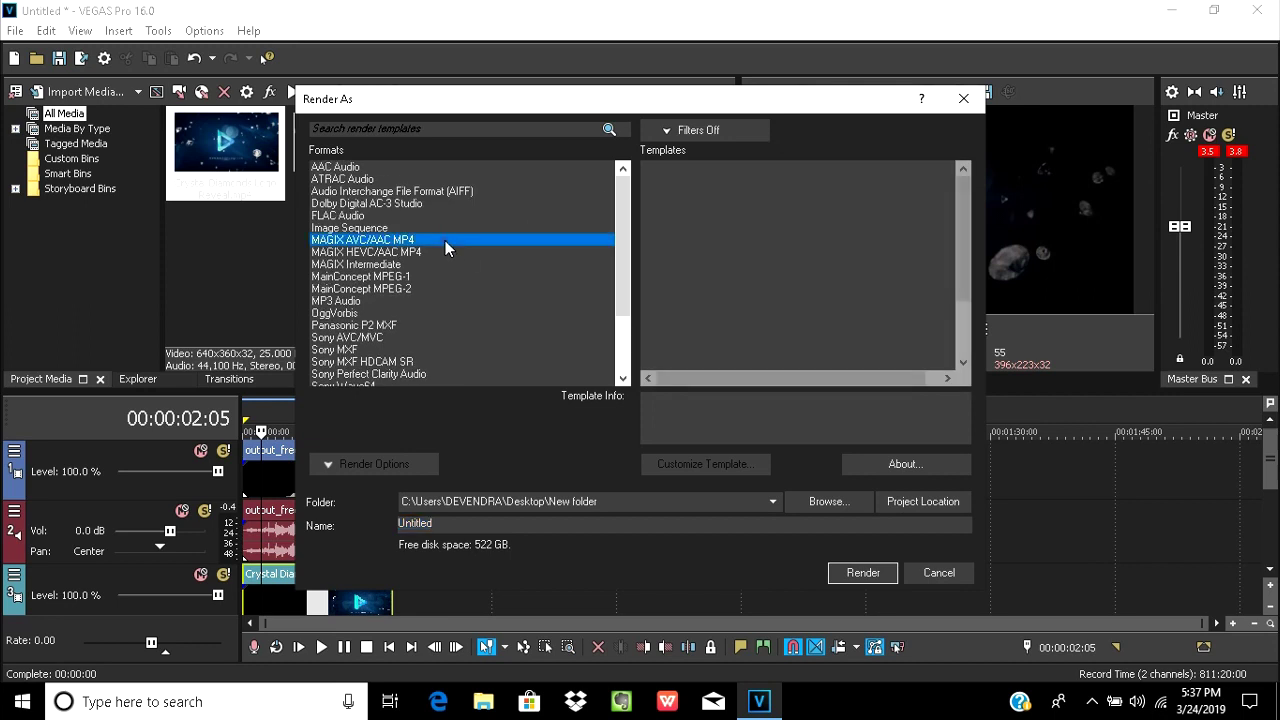
click(416, 250)
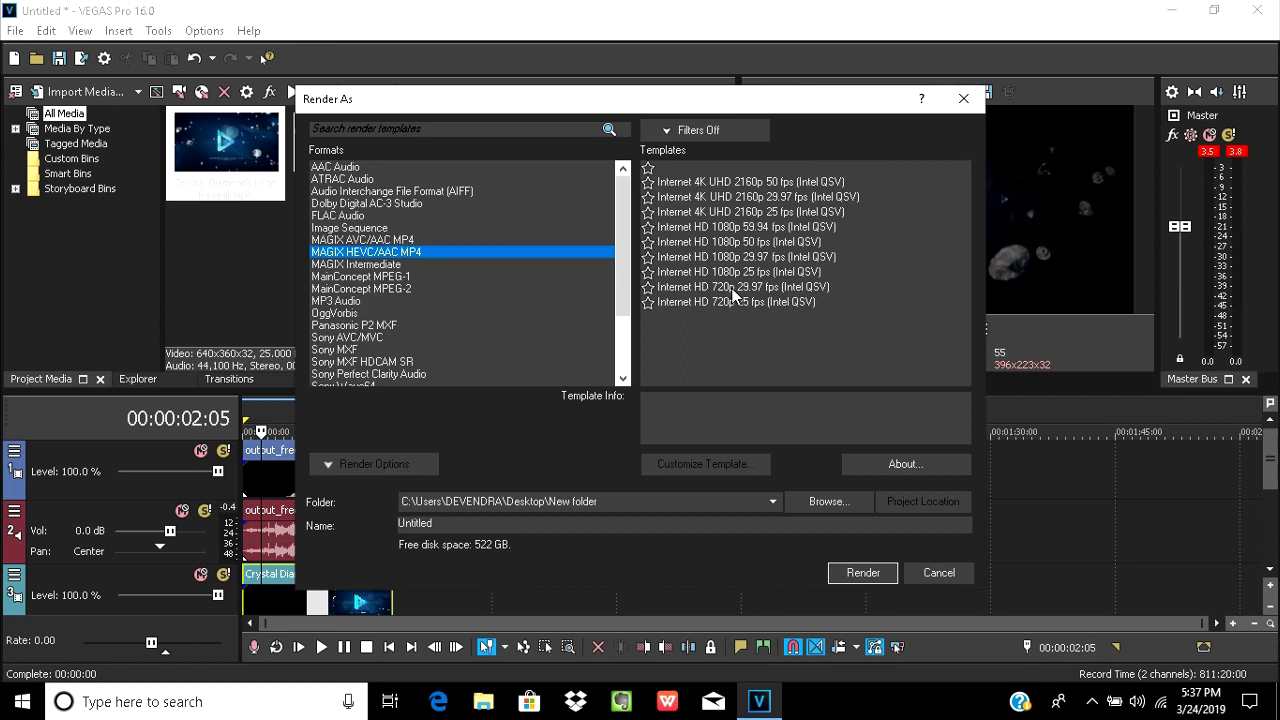
click(733, 288)
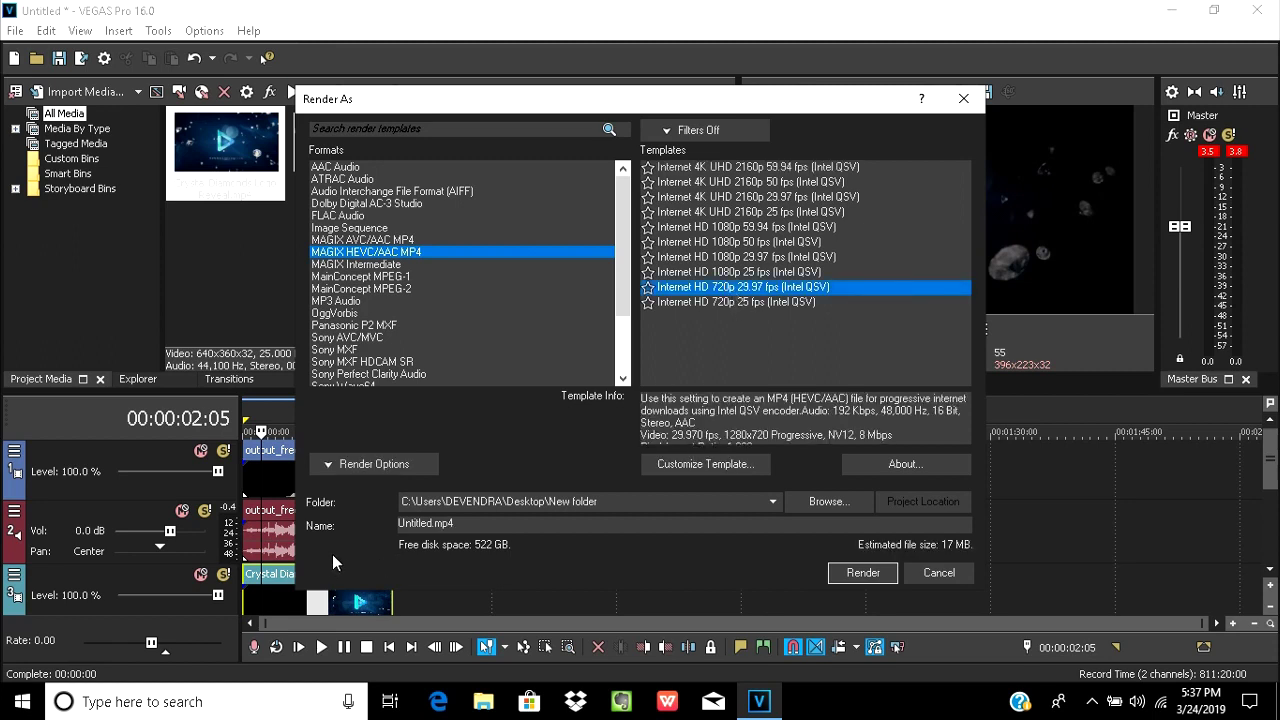
- Name the output file abc and render the project
click(423, 522)
key(BackSpace)
key(BackSpace)
key(BackSpace)
key(BackSpace)
key(BackSpace)
key(BackSpace)
key(BackSpace)
key(BackSpace)
text(abc)
click(861, 576)
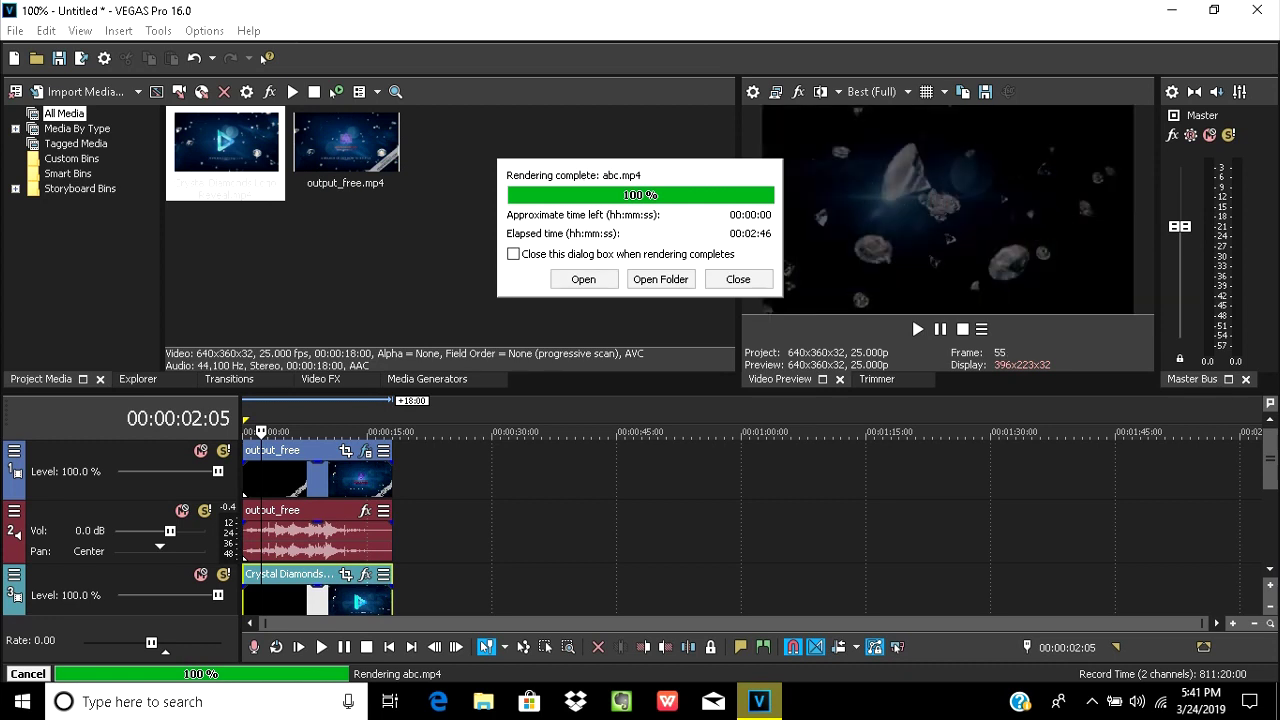
- Open the rendered abc.mp4 in the video player and skip forward through it
click(590, 280)
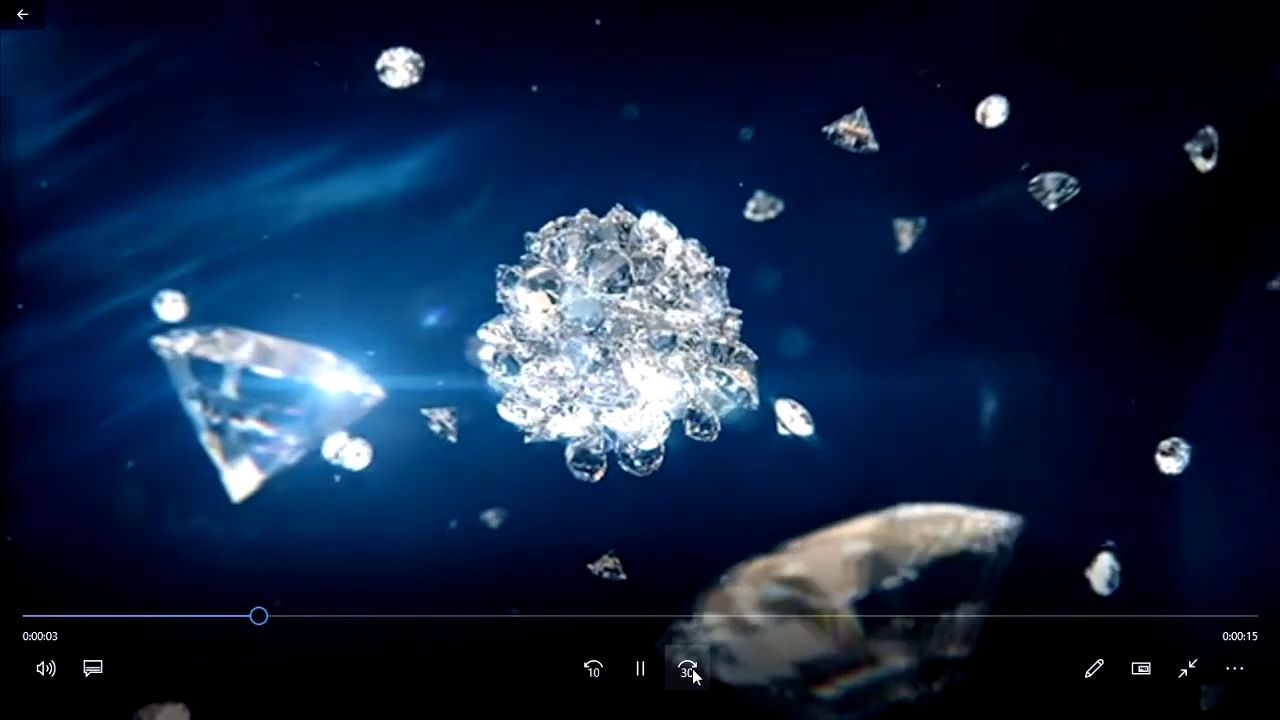
click(688, 669)
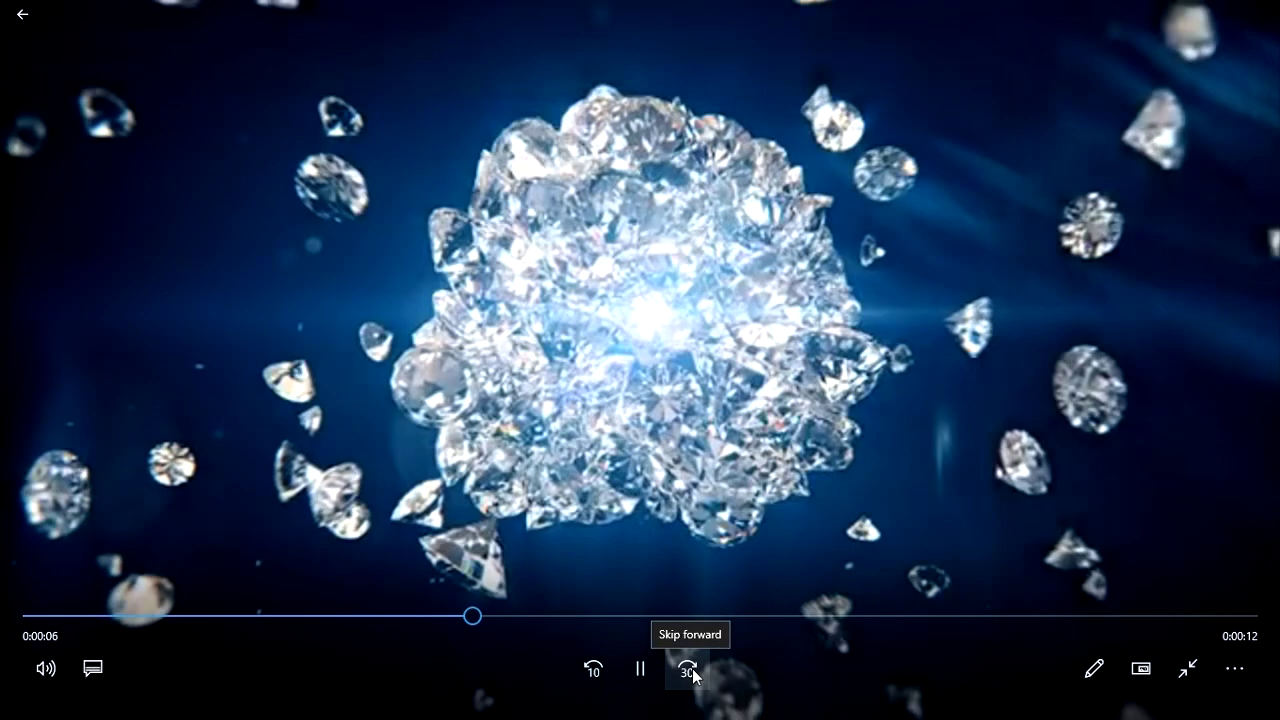